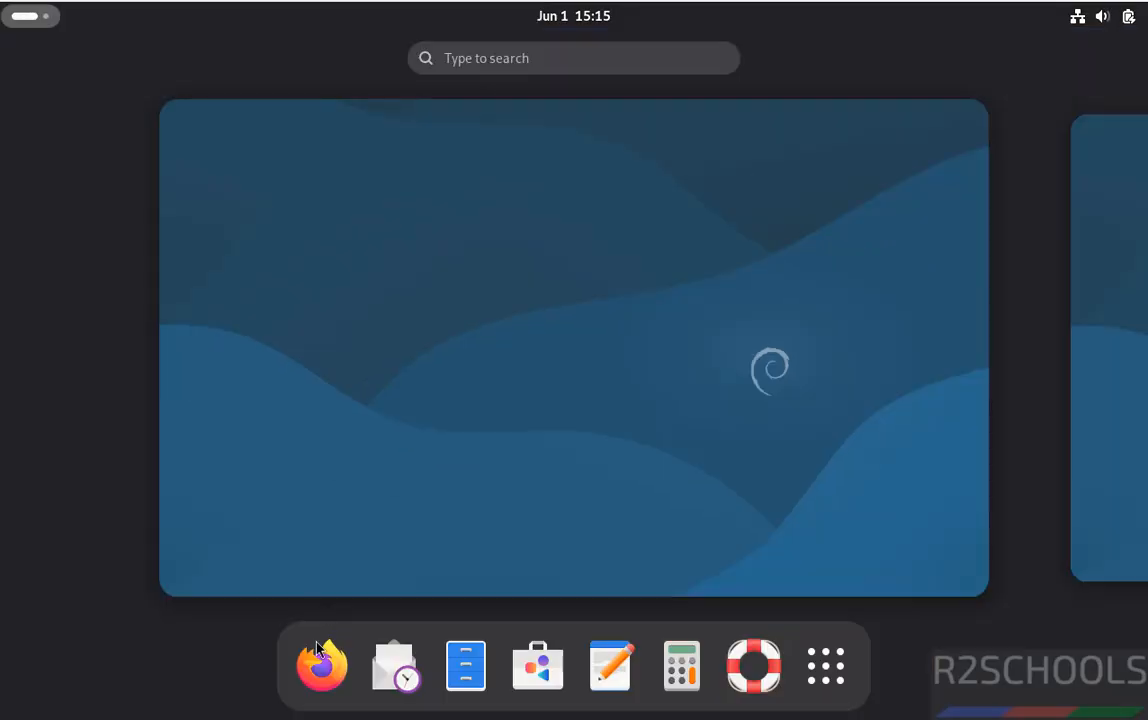
# Step: Launch Firefox and load the dbeaver.io website
pyautogui.click(318, 662)
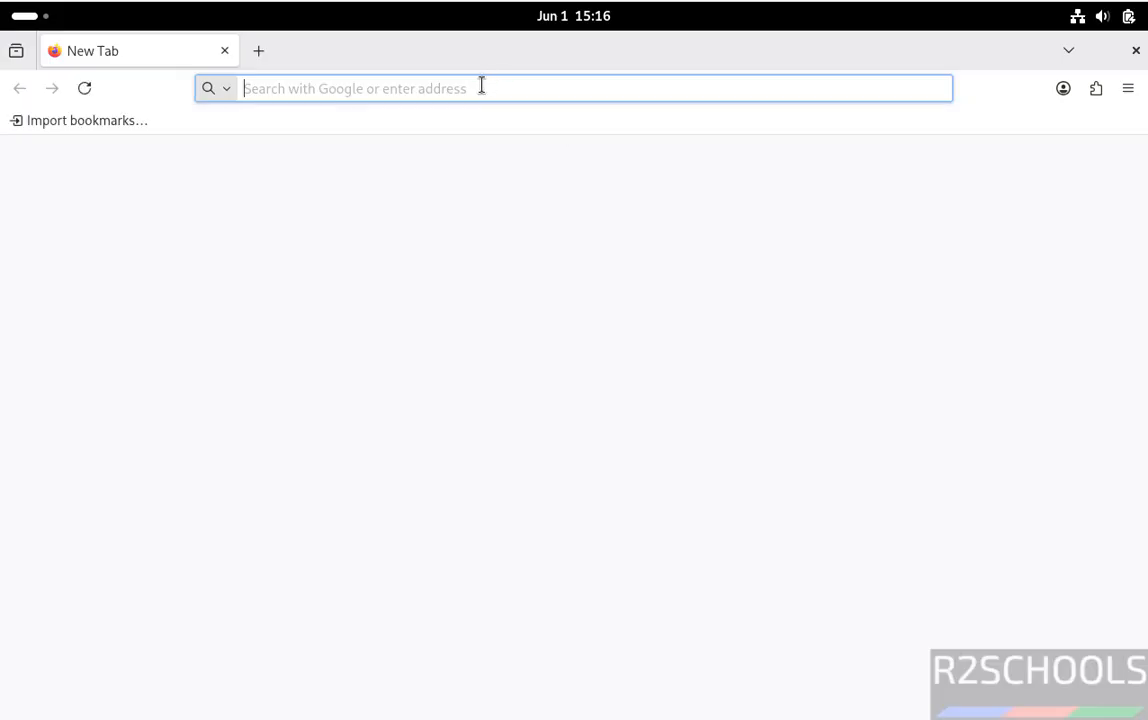
pyautogui.write('dbeaver.io')
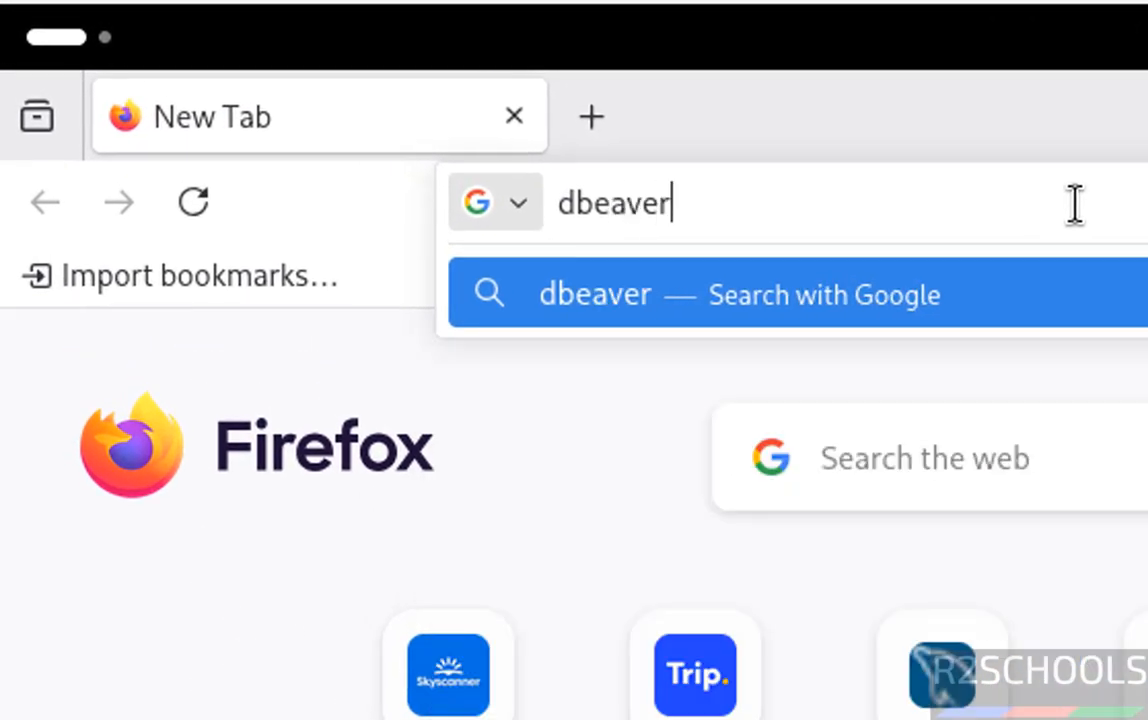
pyautogui.press('Return')
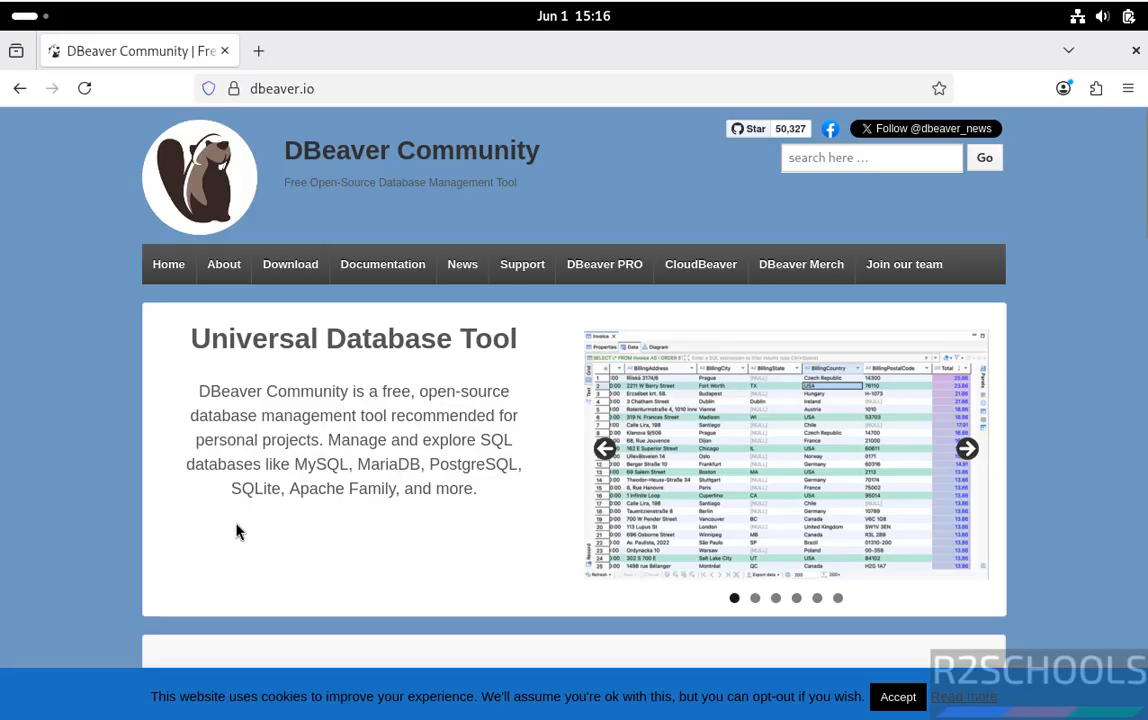
# Step: Download dbeaver-ce-26.1.0-linux-x86_64.deb from the DBeaver Community download page
pyautogui.scroll(-7, 363, 515)
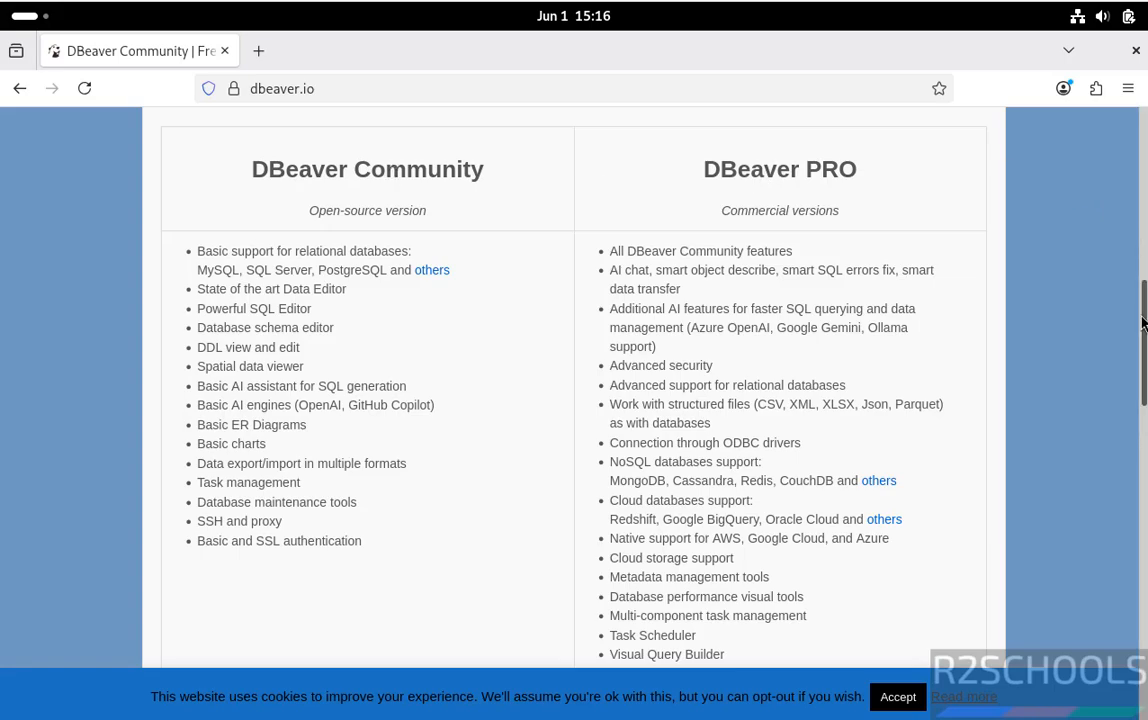
pyautogui.moveTo(1143, 335); pyautogui.dragTo(1143, 370)
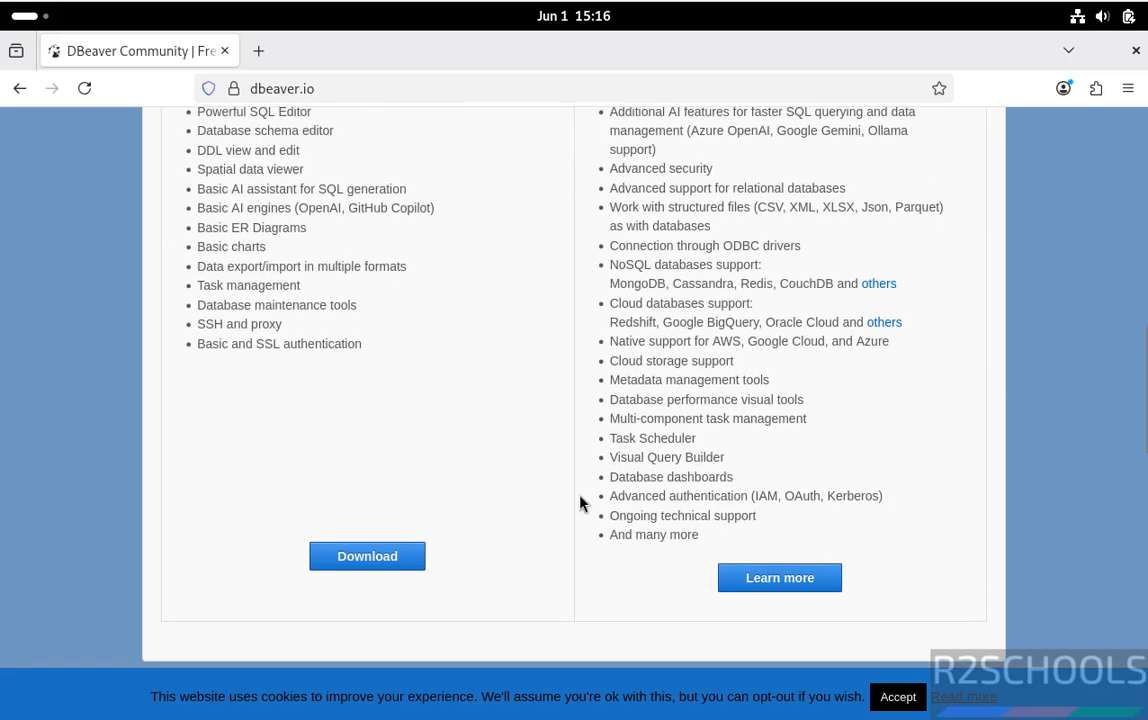
pyautogui.click(357, 557)
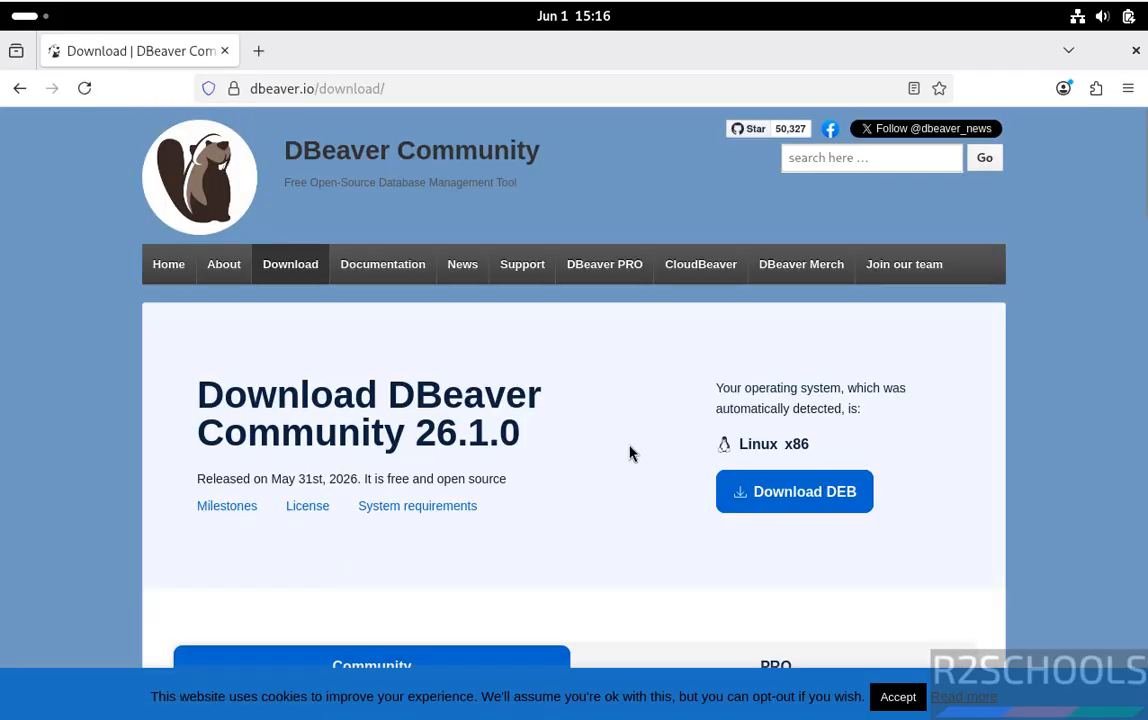
pyautogui.click(800, 493)
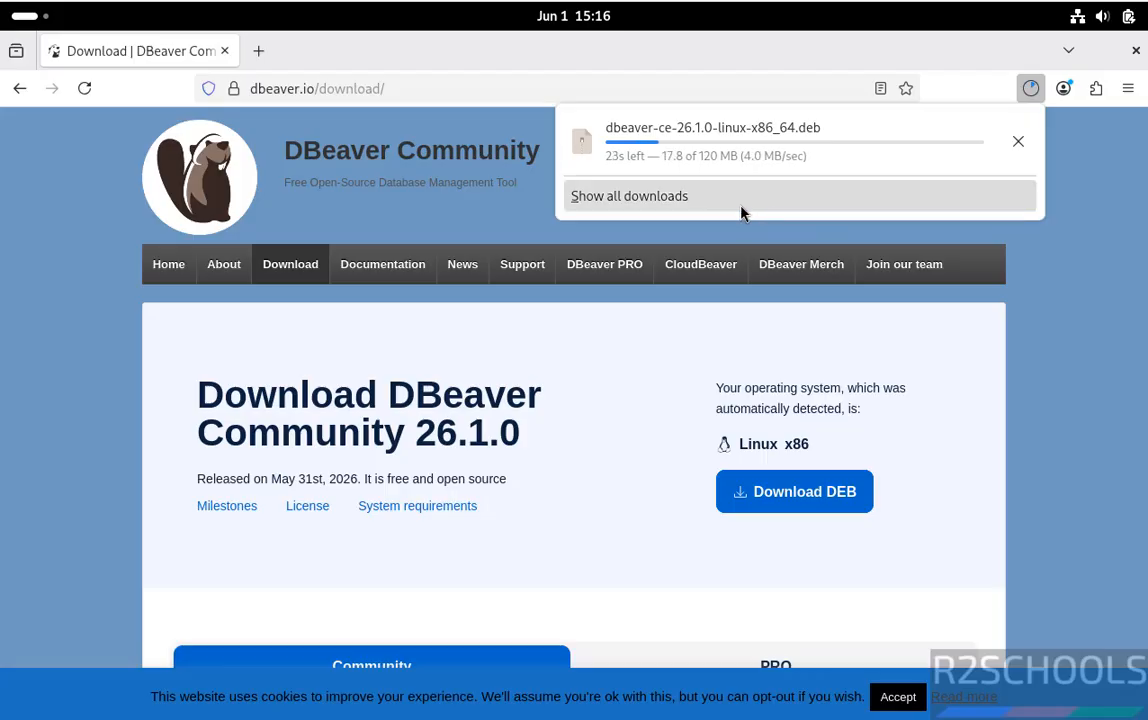
pyautogui.click(774, 138)
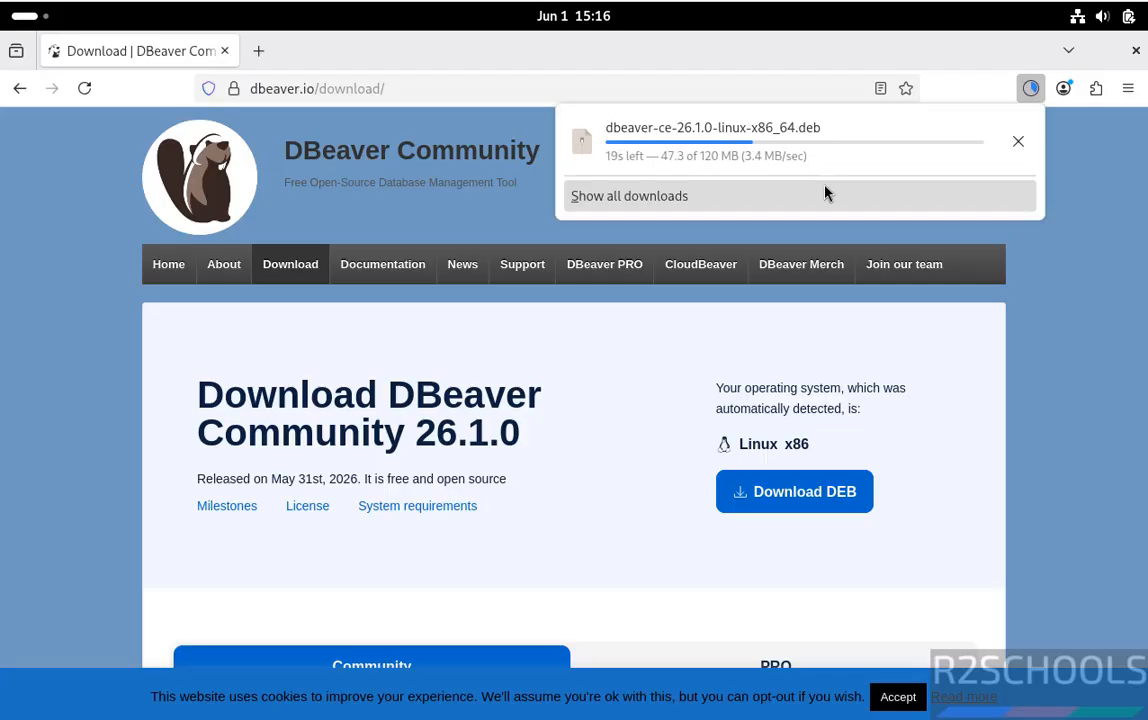
# Step: Launch Terminal from the app grid and change into the Downloads folder
pyautogui.click(42, 16)
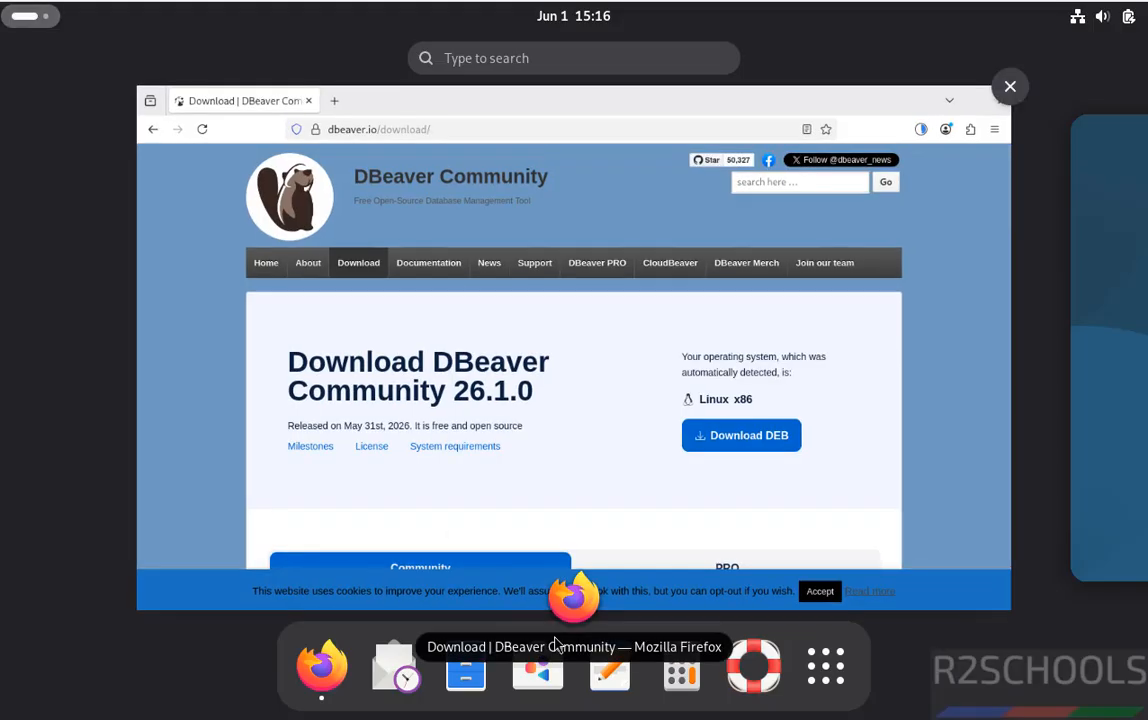
pyautogui.click(820, 678)
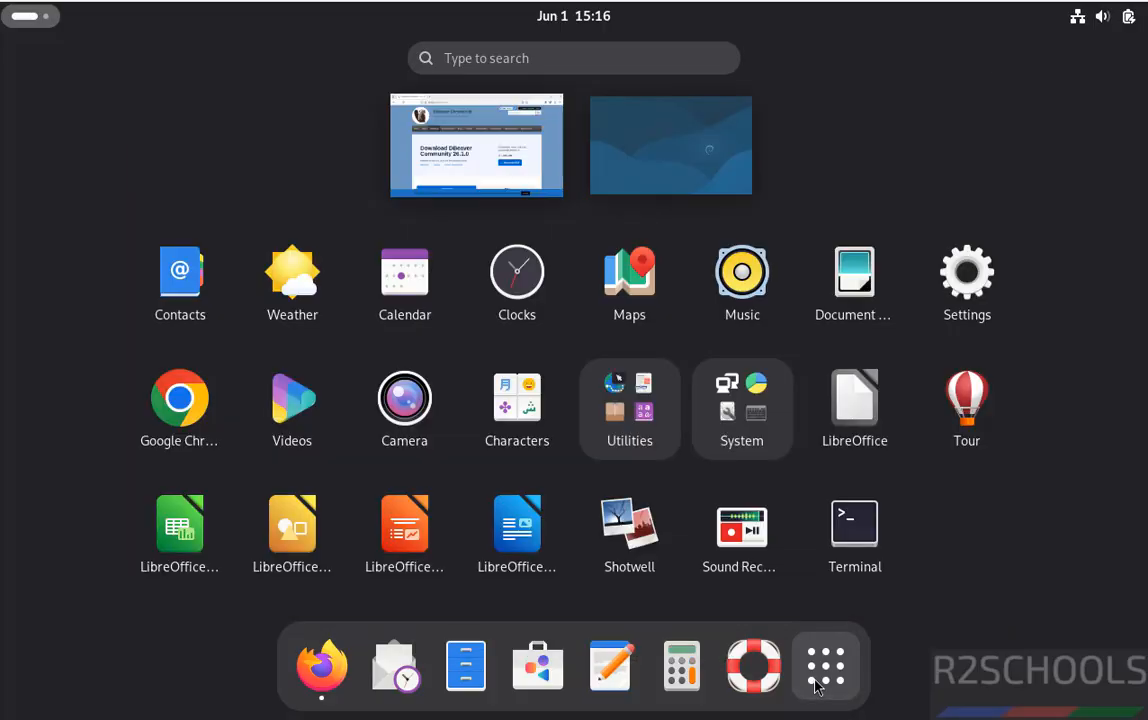
pyautogui.click(835, 578)
pyautogui.write('cd DOw')
pyautogui.press('Return')
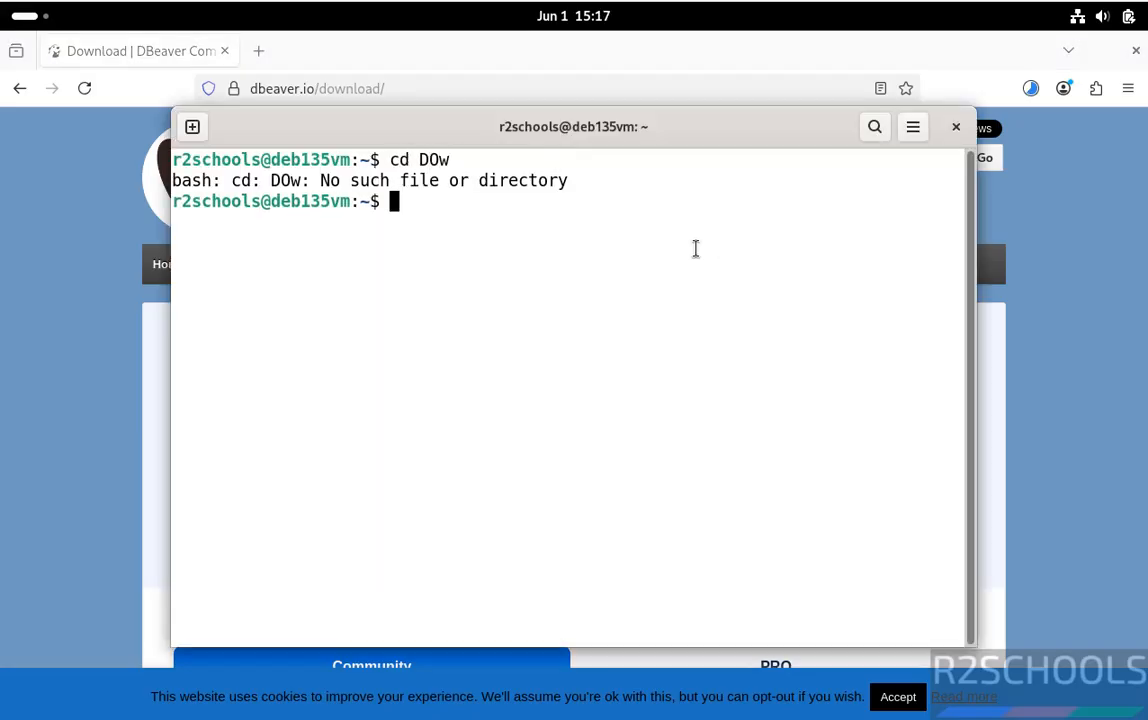
pyautogui.write('cd Do')
pyautogui.hotkey('ctrl', 'l')
pyautogui.write('w')
pyautogui.press('Tab')
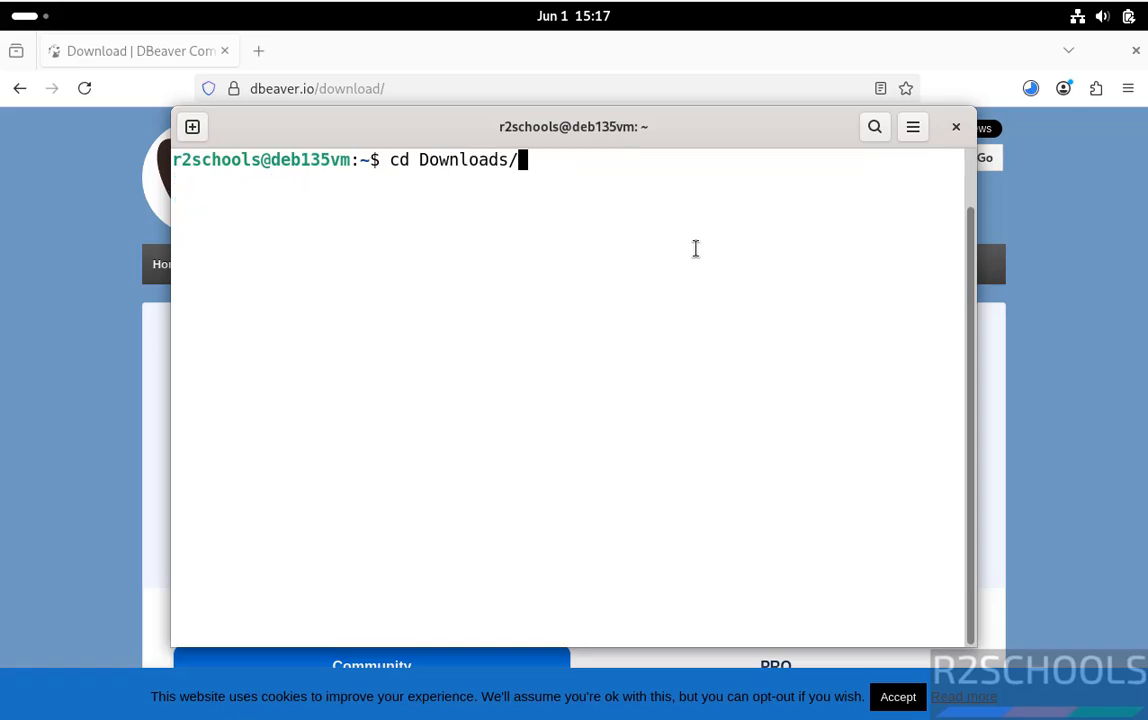
pyautogui.press('Return')
# Step: List the Downloads folder to confirm the .deb download has completed
pyautogui.write('ls')
pyautogui.press('Return')
pyautogui.click(1031, 90)
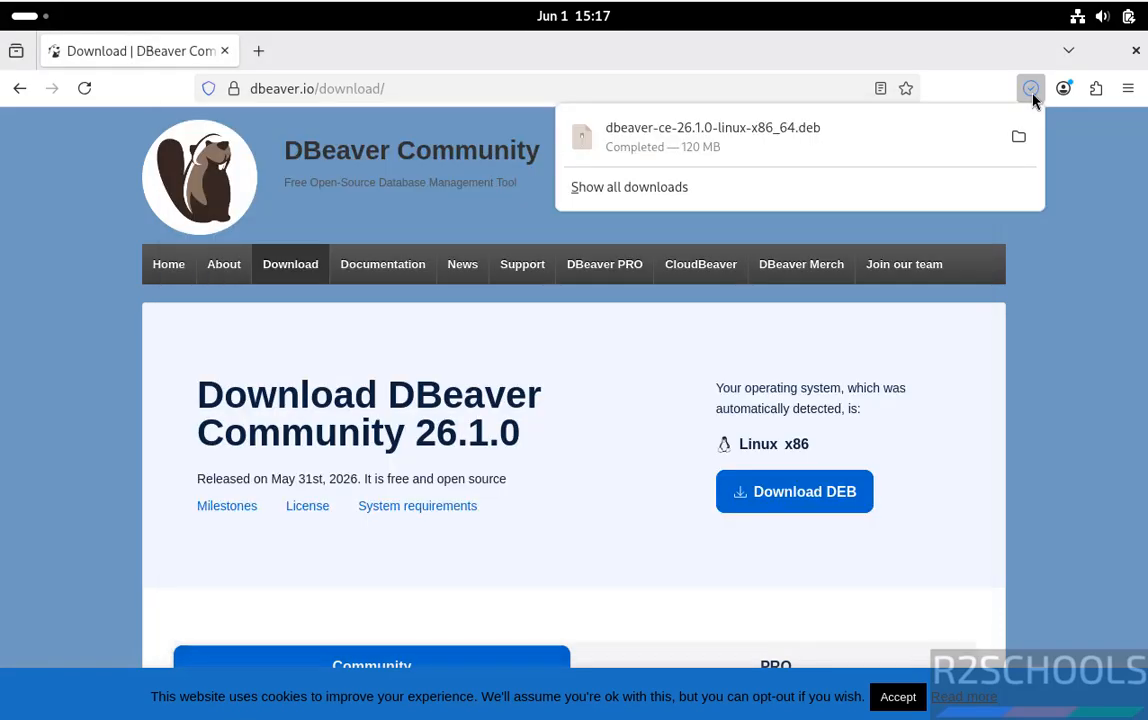
pyautogui.hotkey('alt', 'Tab')
pyautogui.write('ls')
pyautogui.press('Return')
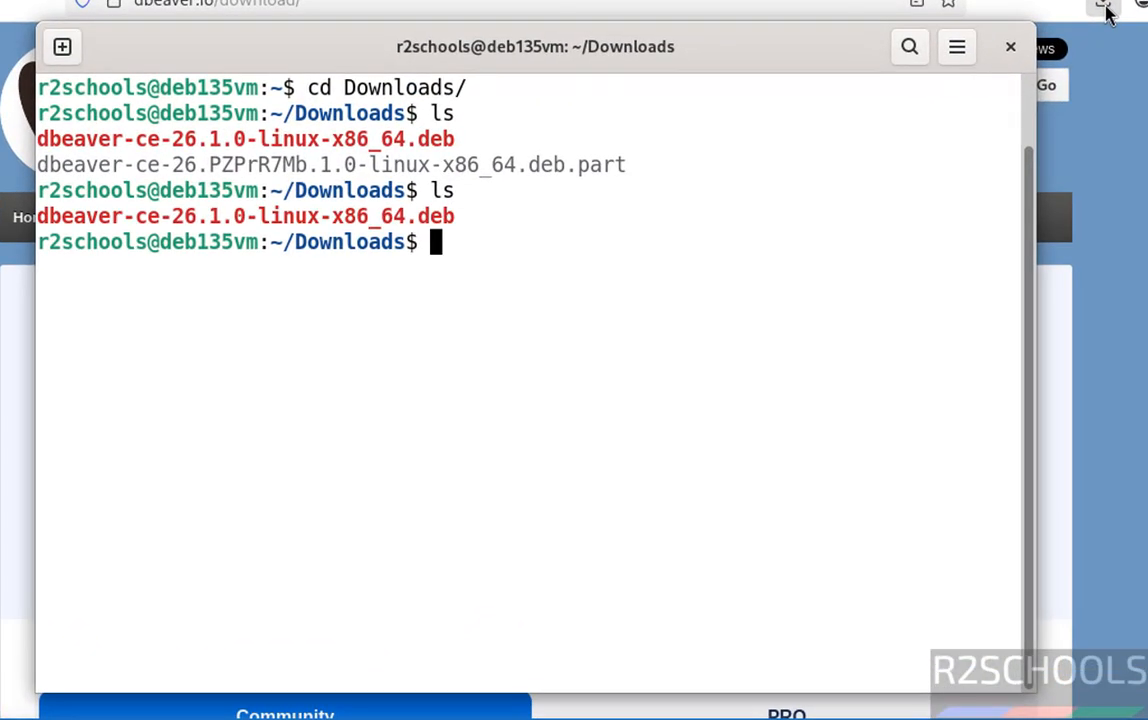
# Step: Install dbeaver-ce-26.1.0-linux-x86_64.deb with sudo dpkg -i and the administrator password
pyautogui.write('sudo dp')
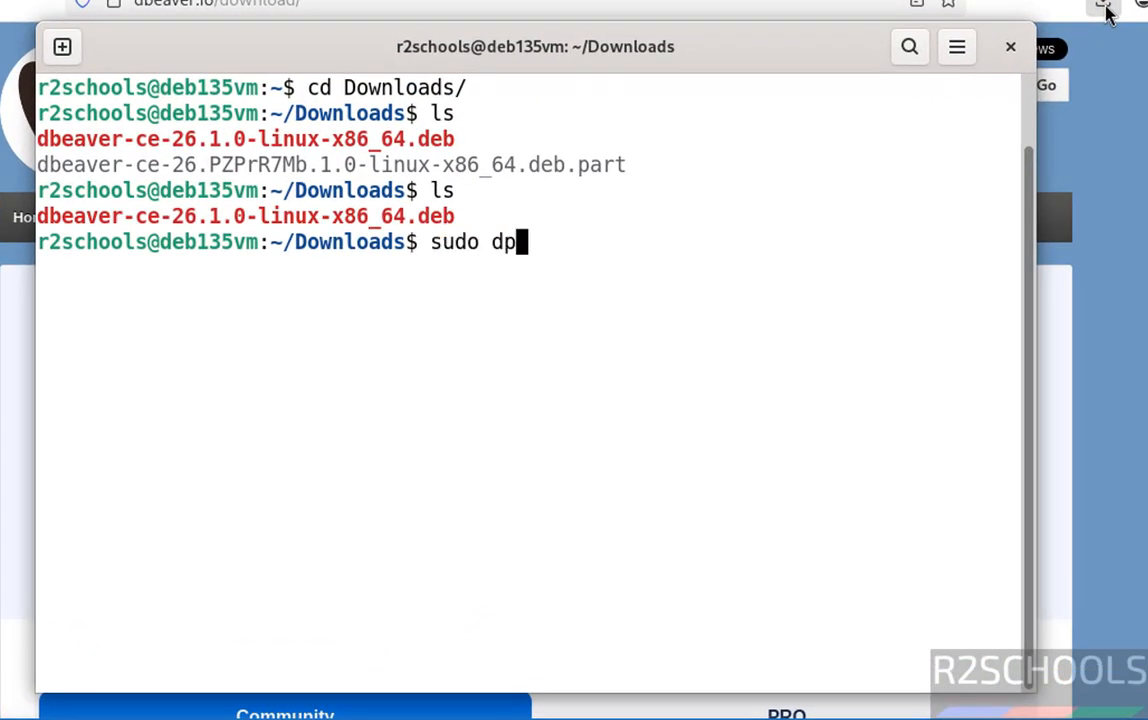
pyautogui.write('kg -i dbeaver')
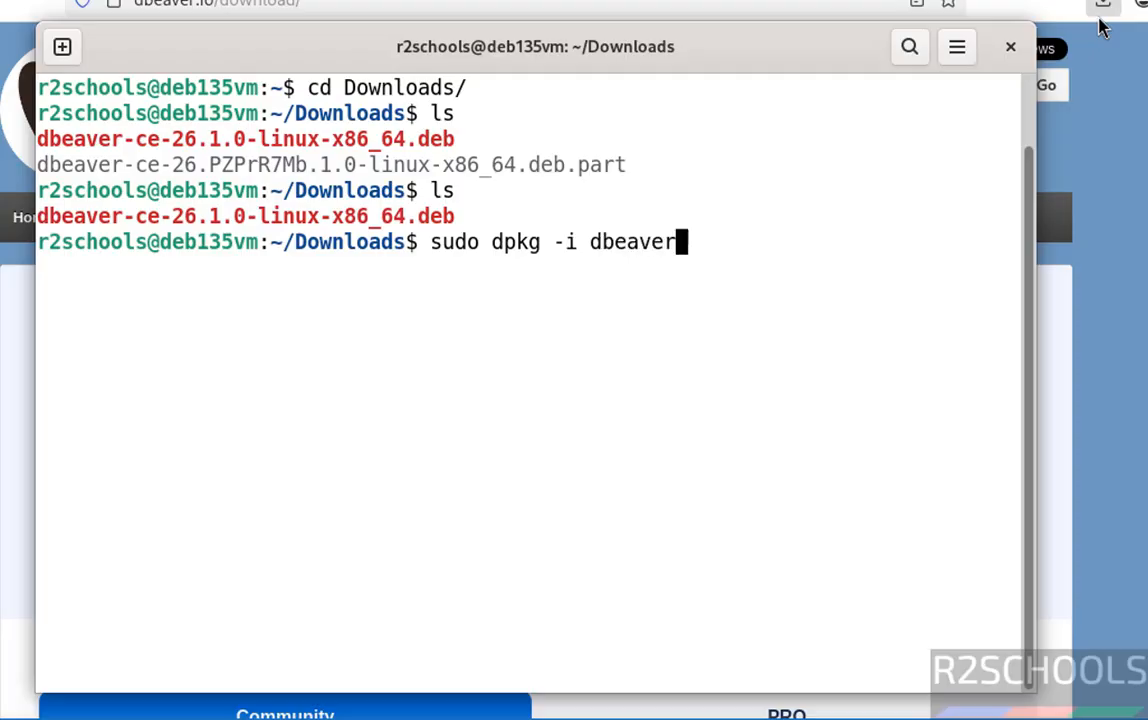
pyautogui.press('Tab')
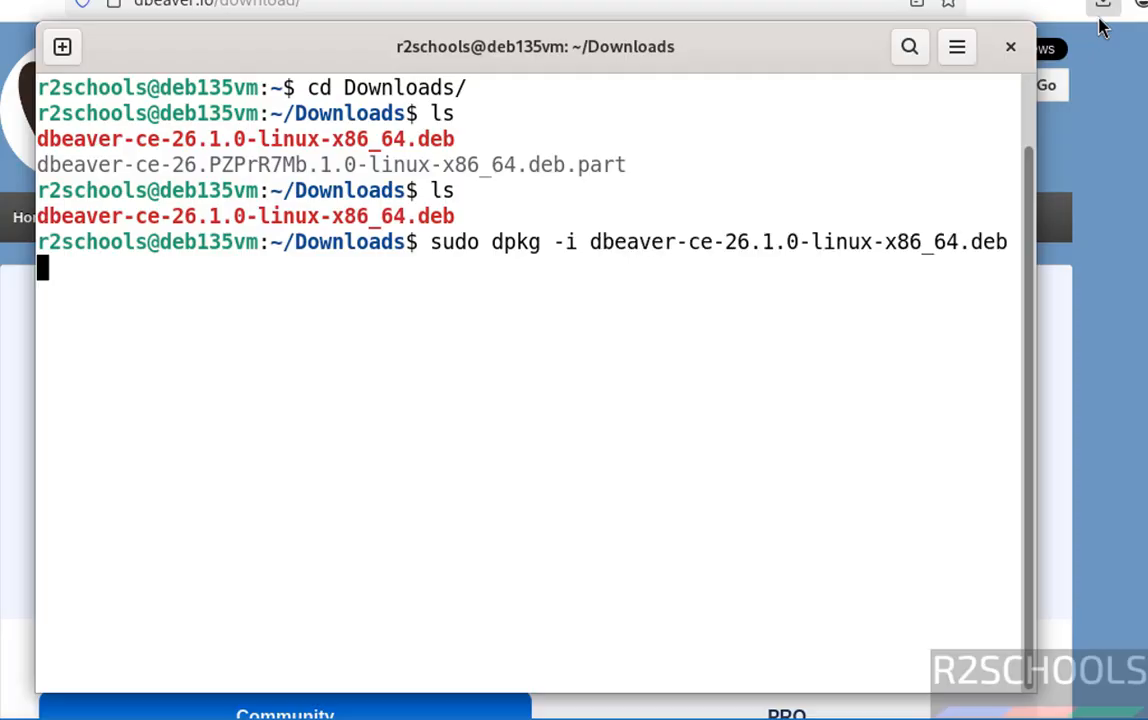
pyautogui.press('Return')
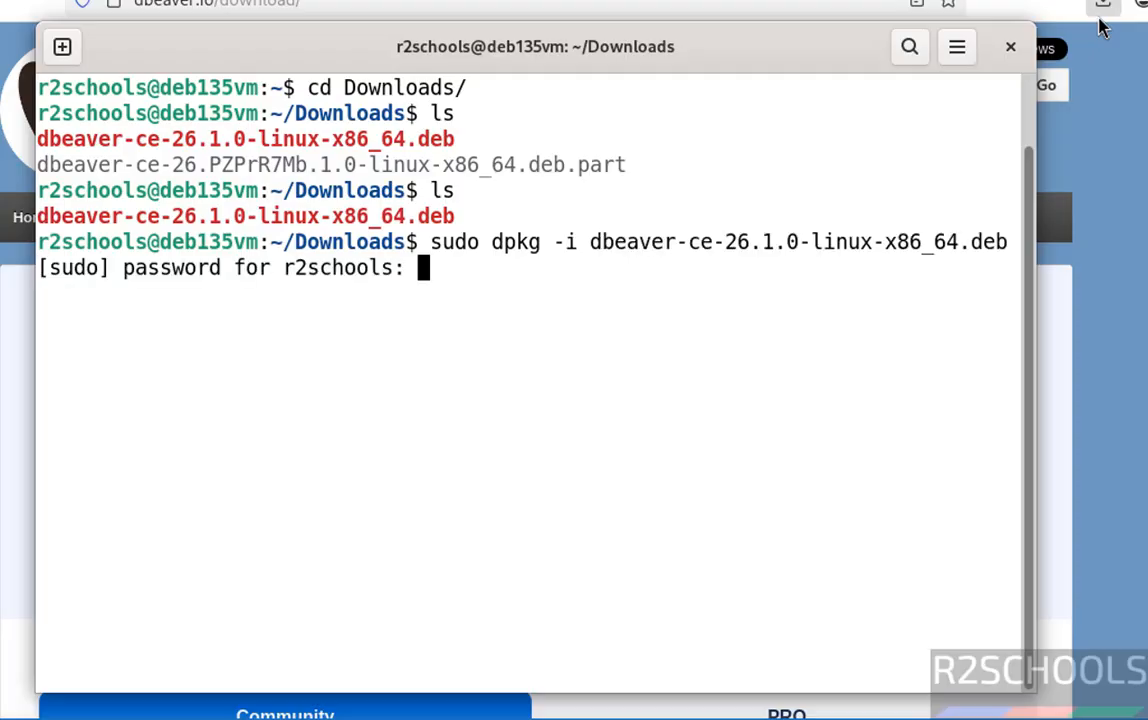
pyautogui.press('Return')
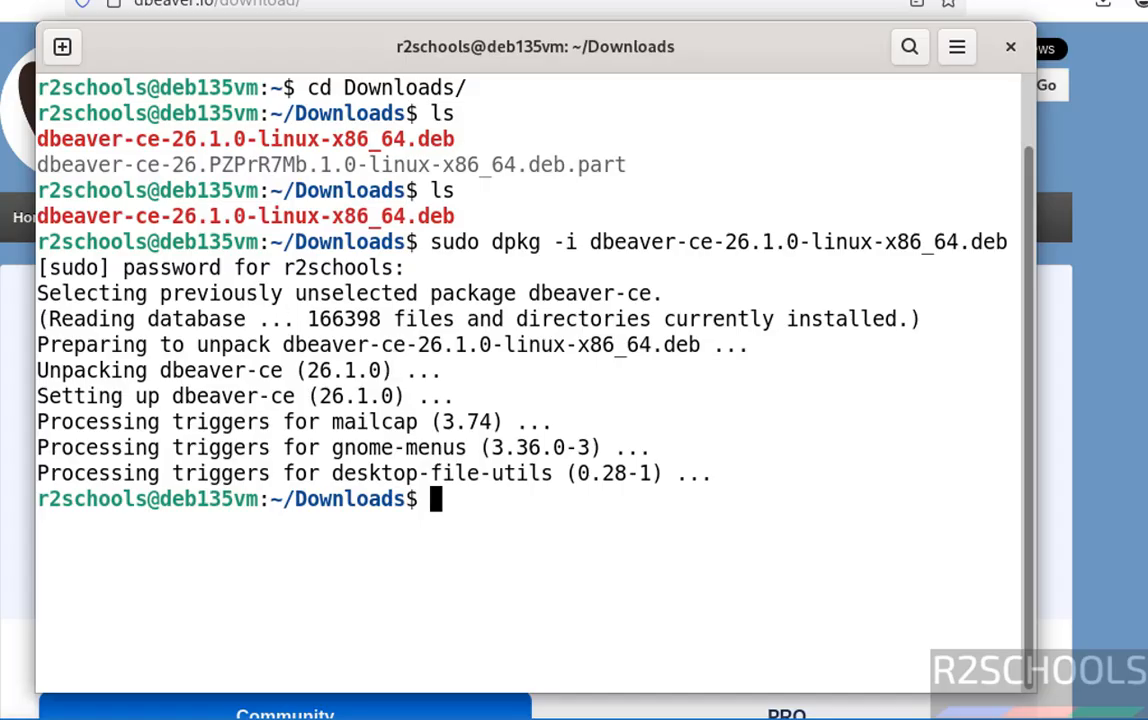
pyautogui.press('super')
pyautogui.press('super')
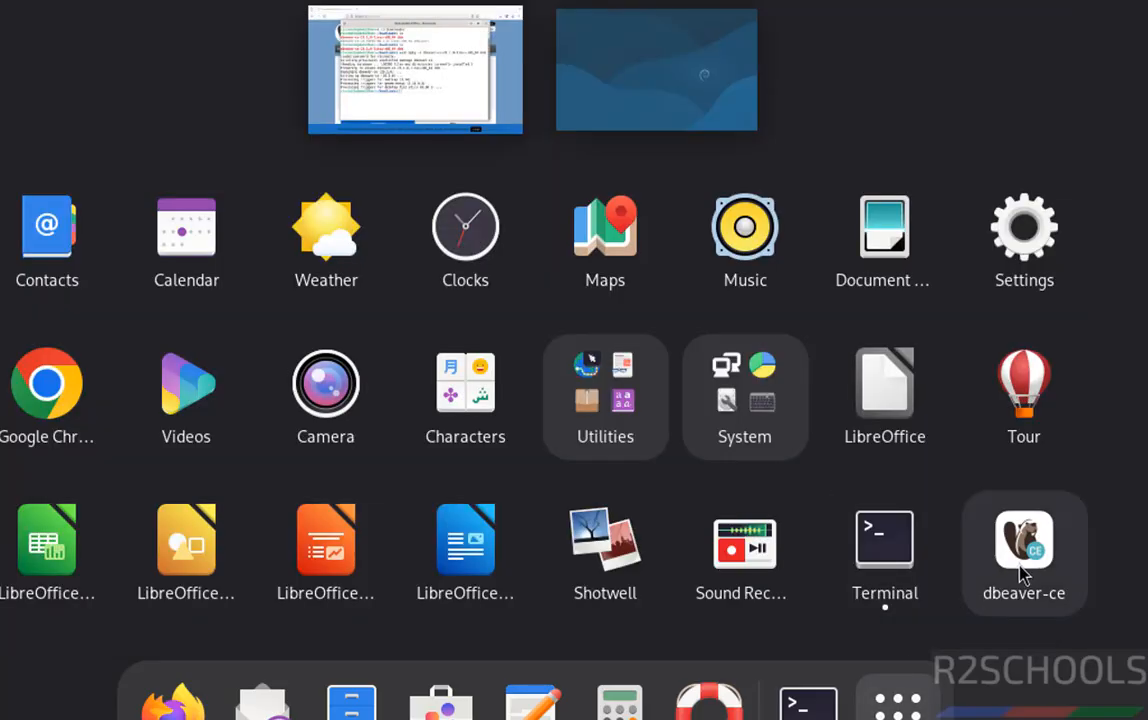
pyautogui.click(1024, 545)
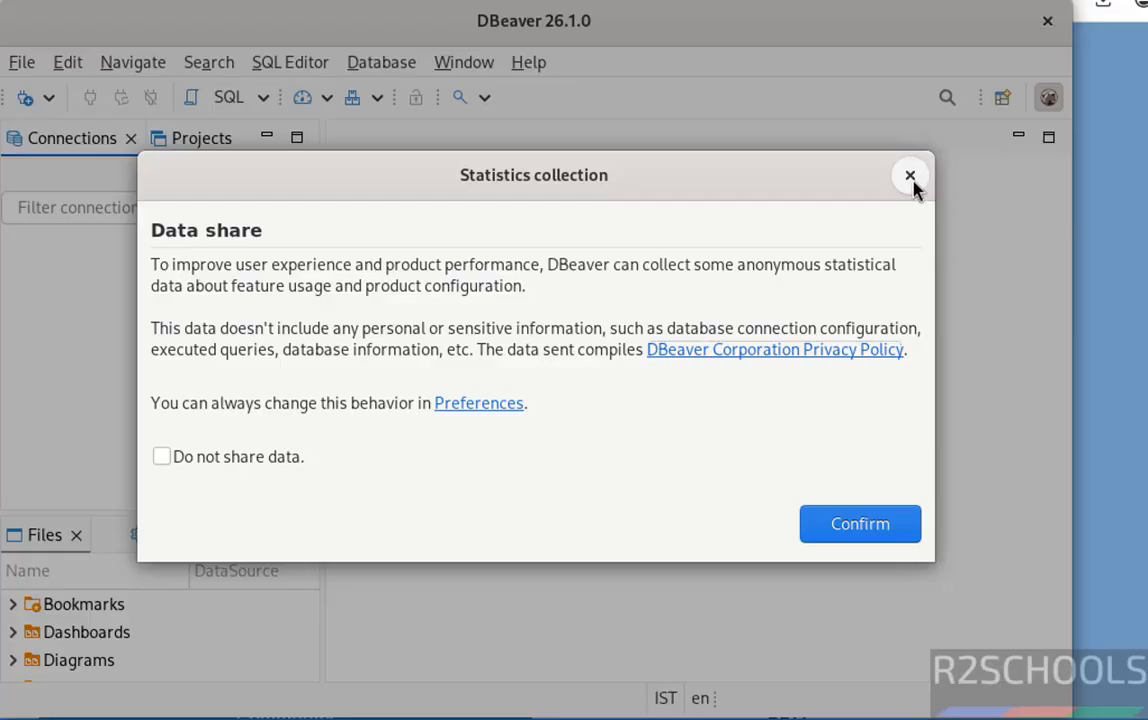
pyautogui.click(910, 177)
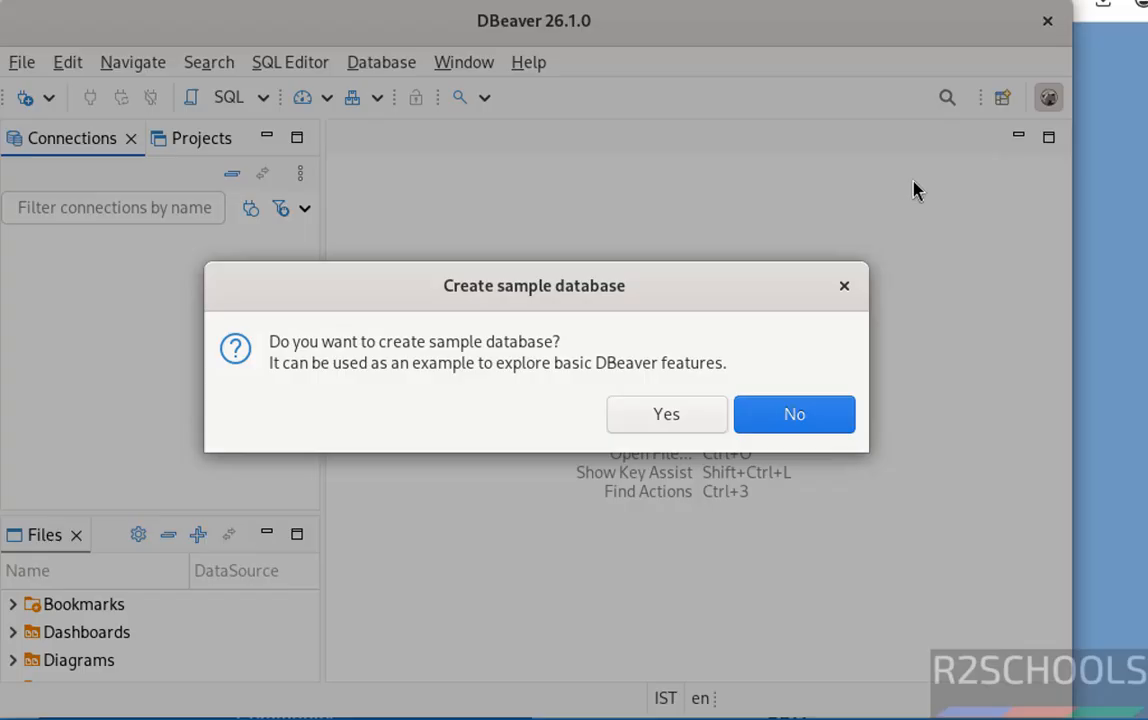
pyautogui.click(781, 415)
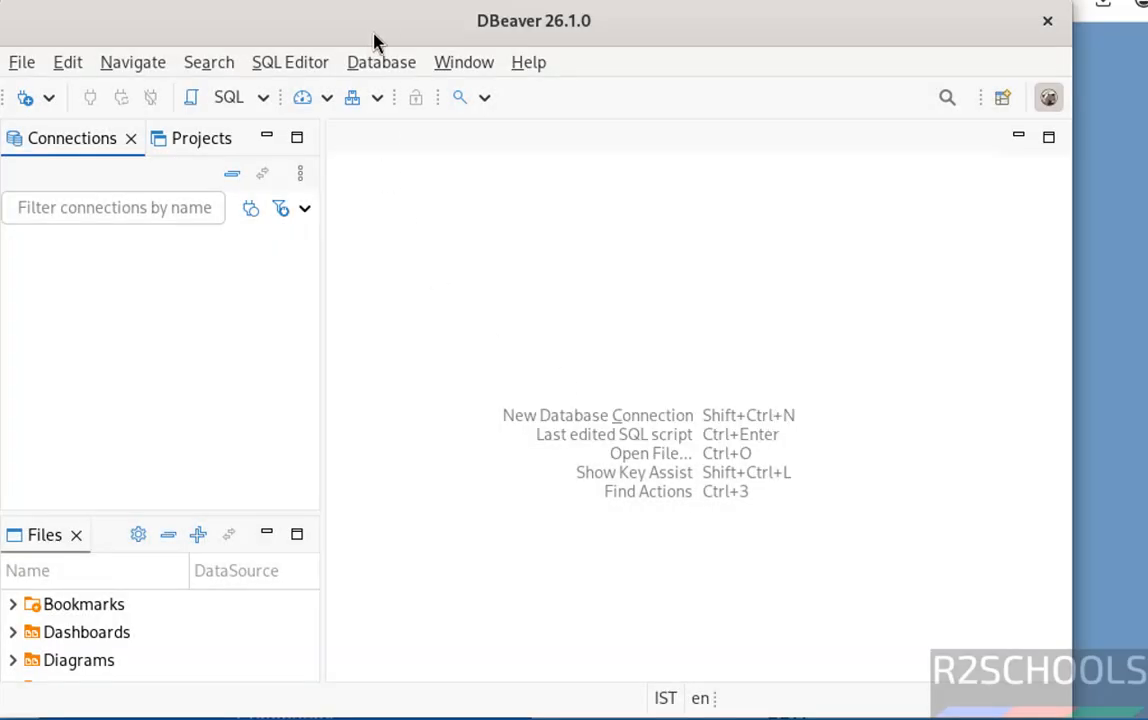
pyautogui.click(363, 64)
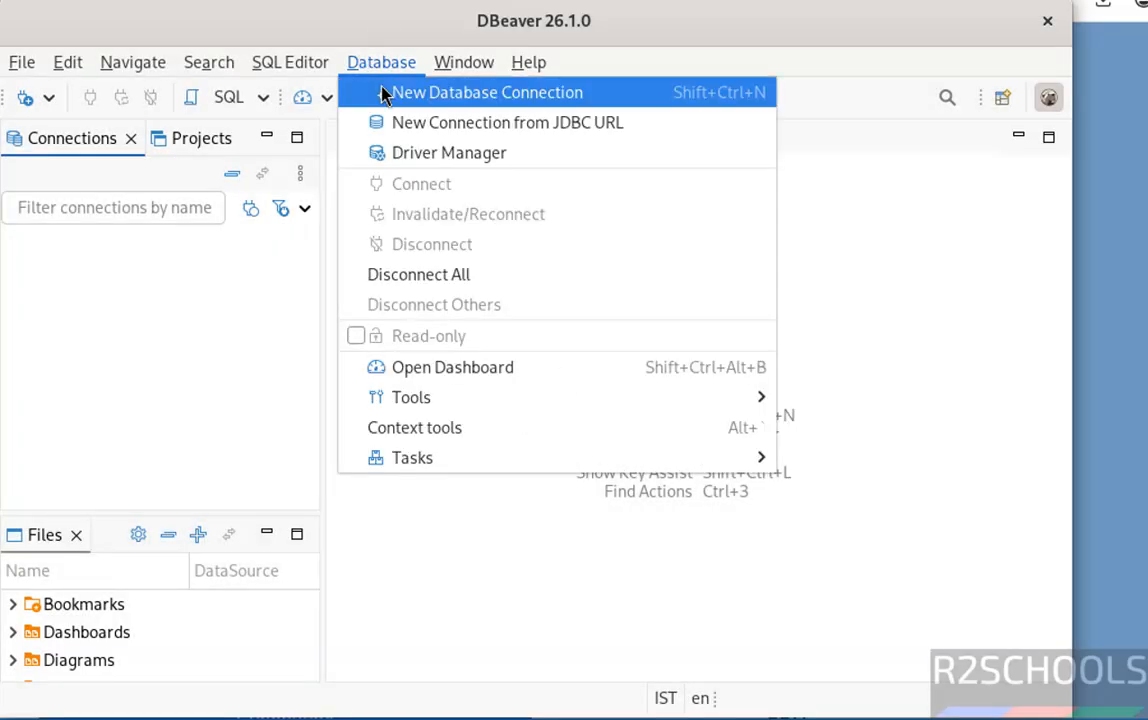
pyautogui.click(22, 108)
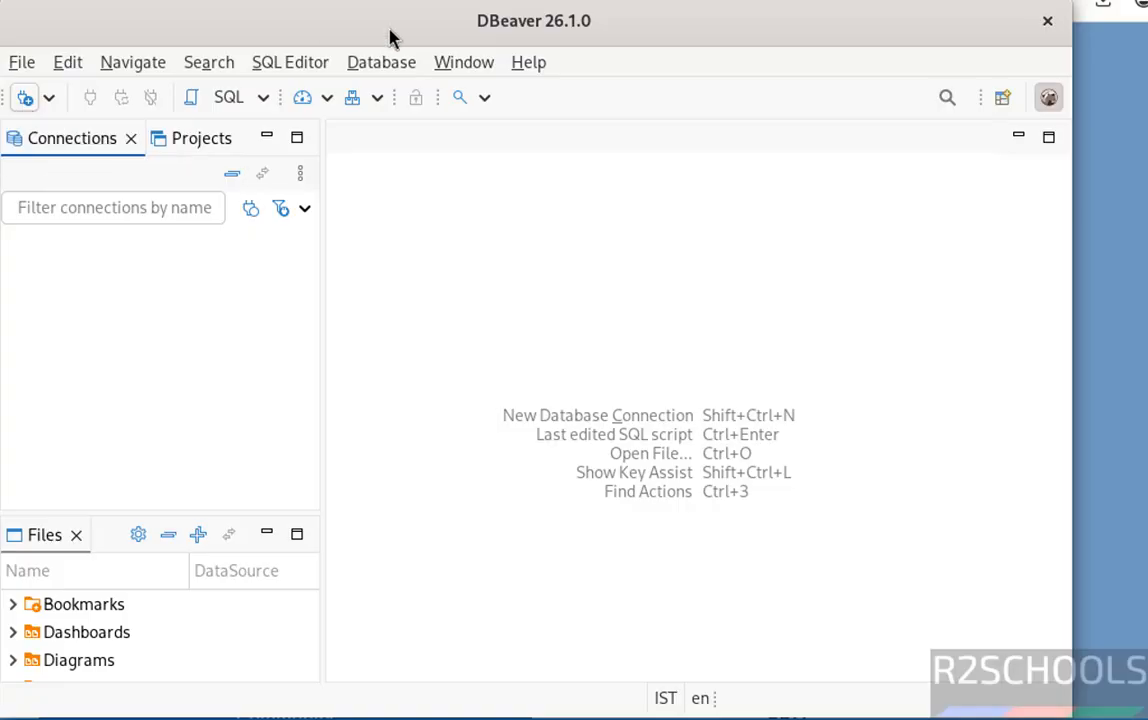
# Step: Start a new database connection of type MySQL
pyautogui.click(400, 66)
pyautogui.click(405, 95)
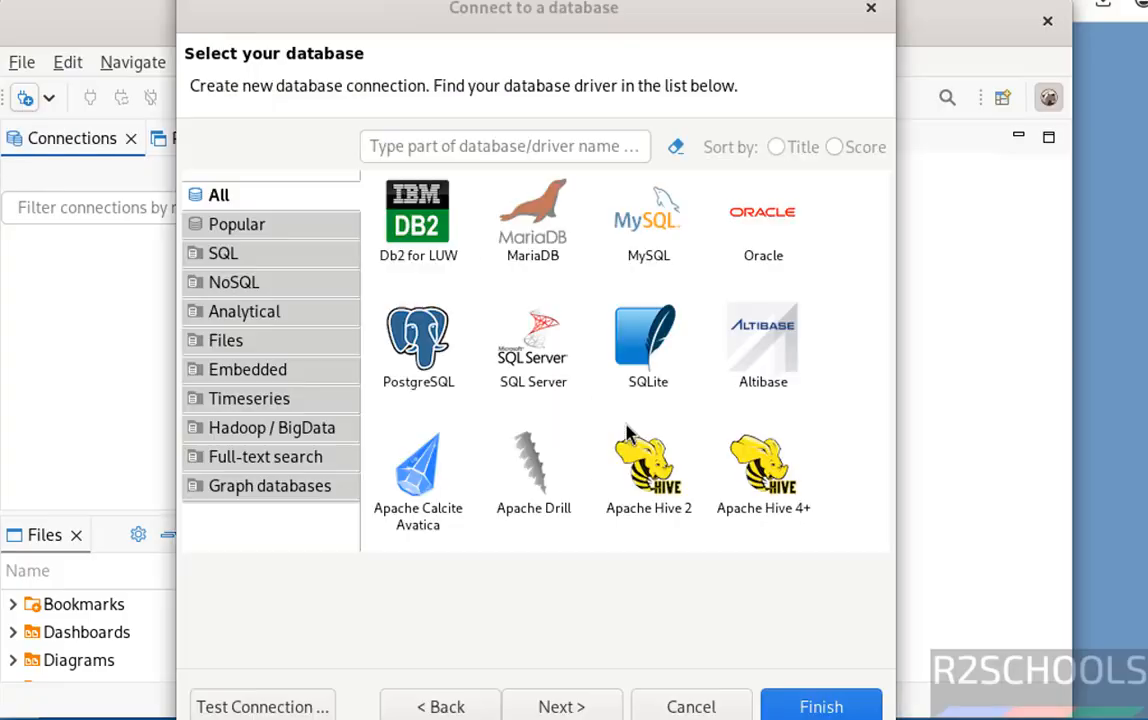
pyautogui.click(640, 275)
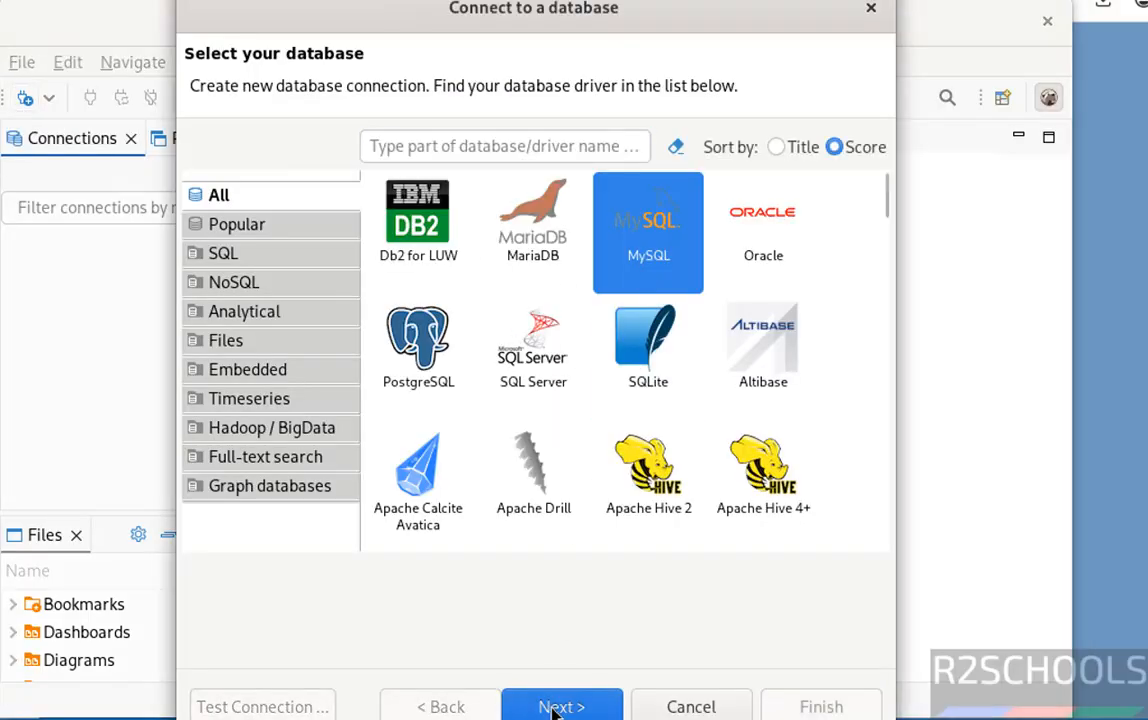
pyautogui.click(553, 707)
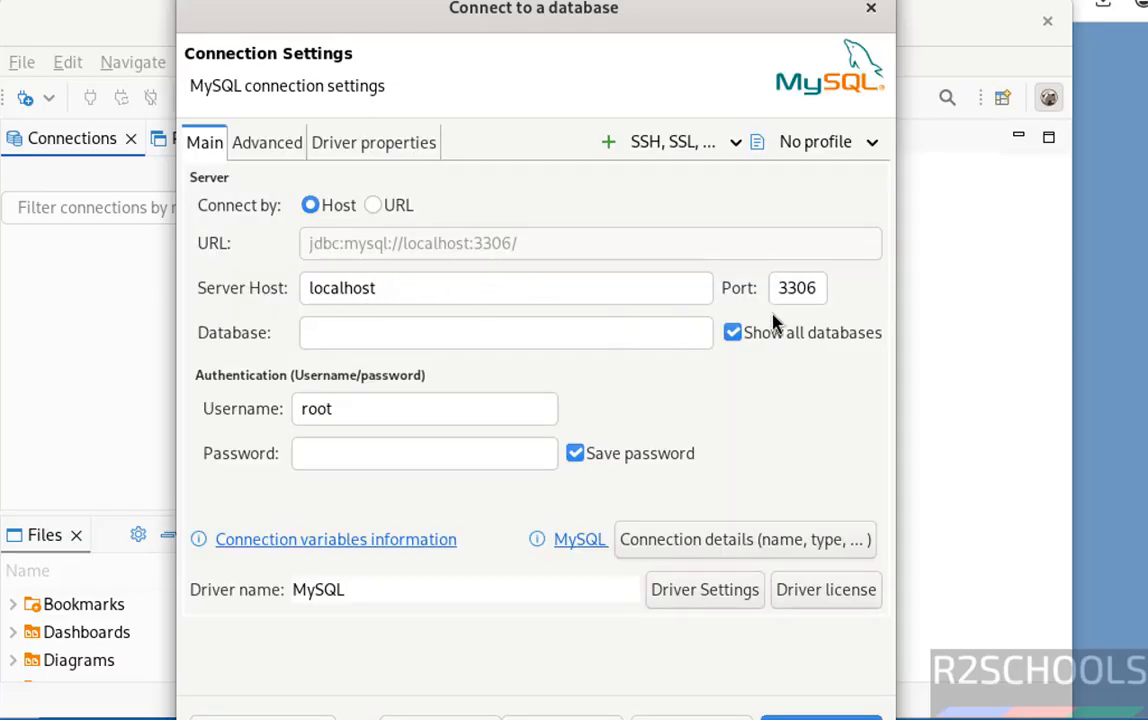
# Step: Set the database to bank, keep user root, and enter the account password
pyautogui.click(535, 334)
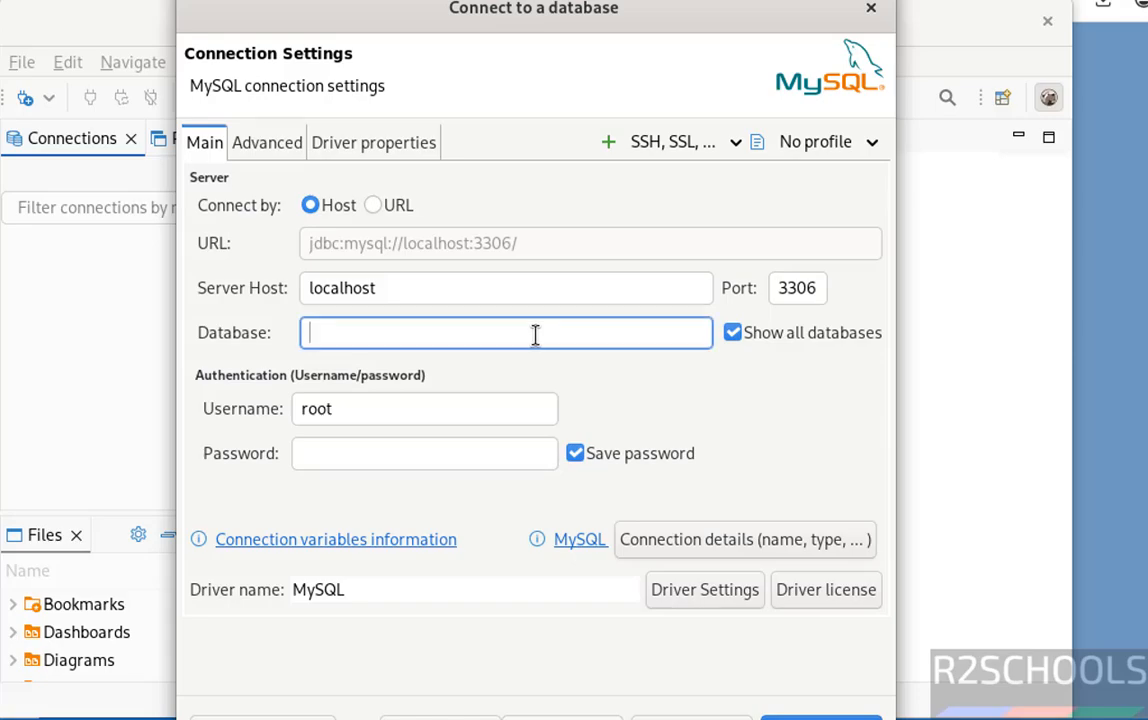
pyautogui.write('bank')
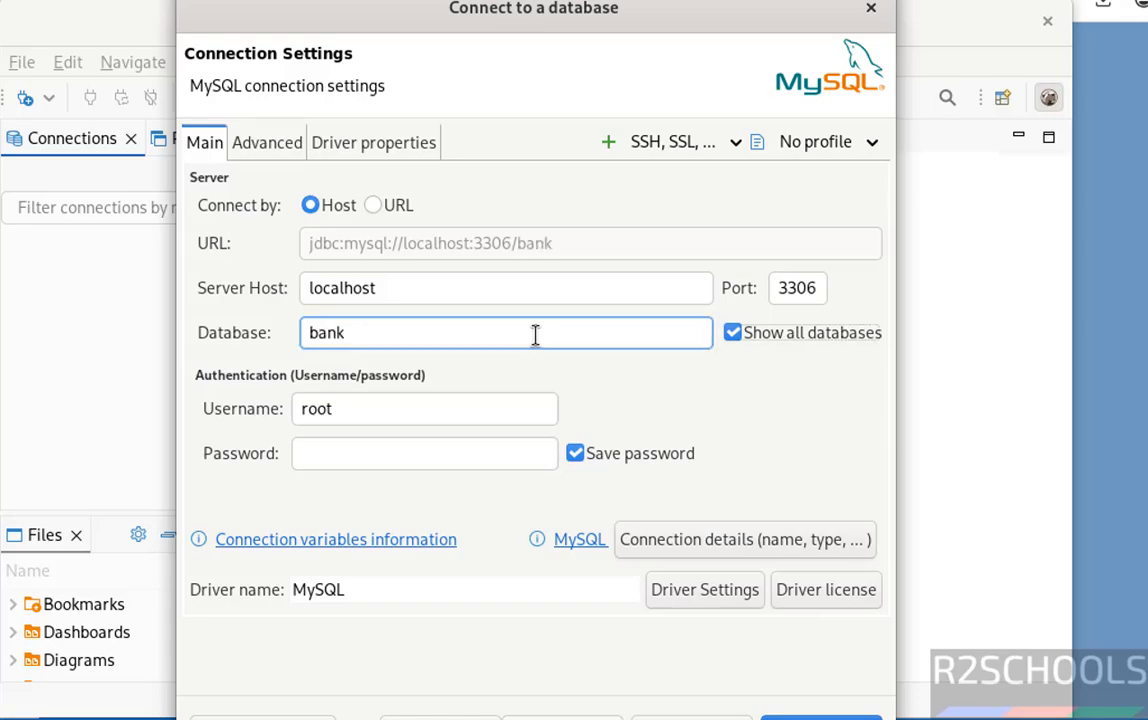
pyautogui.press('Tab')
pyautogui.click(441, 451)
pyautogui.write('r')
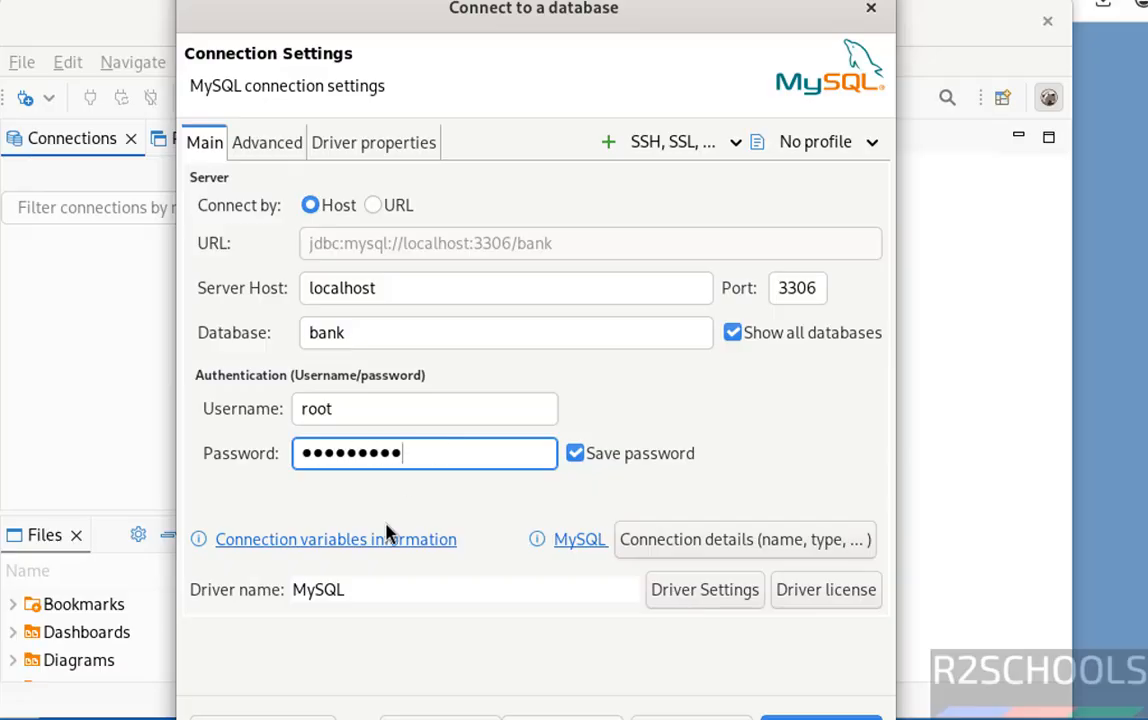
# Step: Test the connection, downloading the MySQL driver and dismissing the public key retrieval error
pyautogui.click(262, 716)
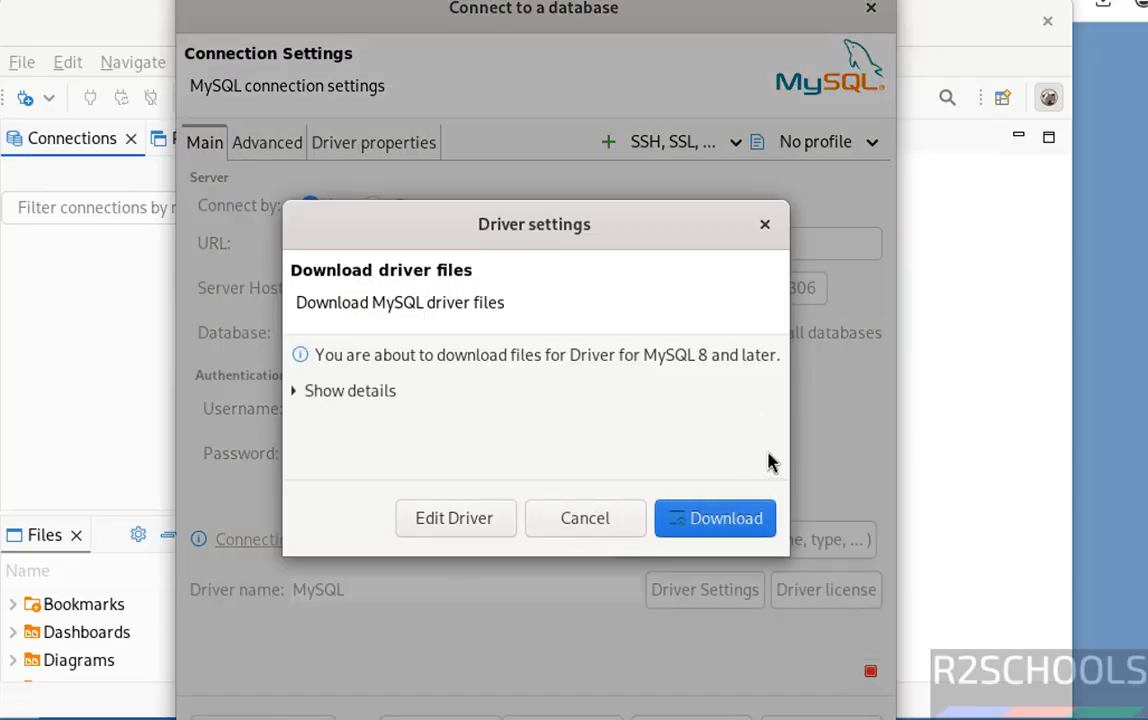
pyautogui.click(690, 520)
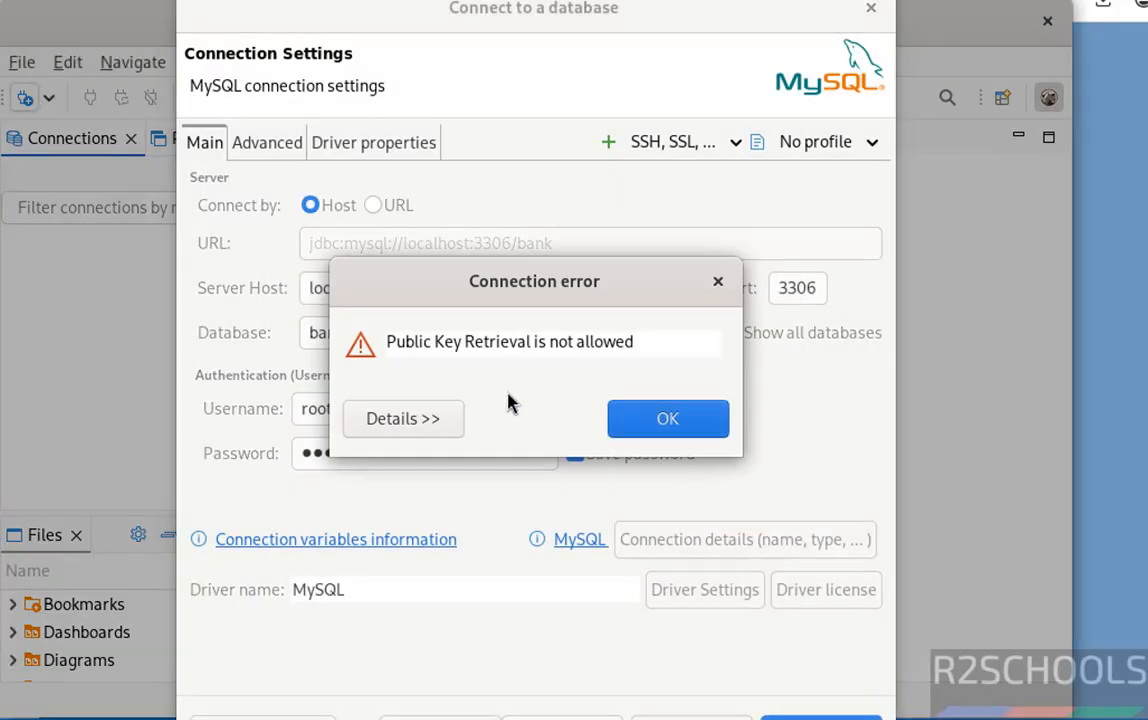
pyautogui.click(664, 420)
# Step: Set driver property allowPublicKeyRetrieval to TRUE and retest the connection successfully
pyautogui.click(401, 143)
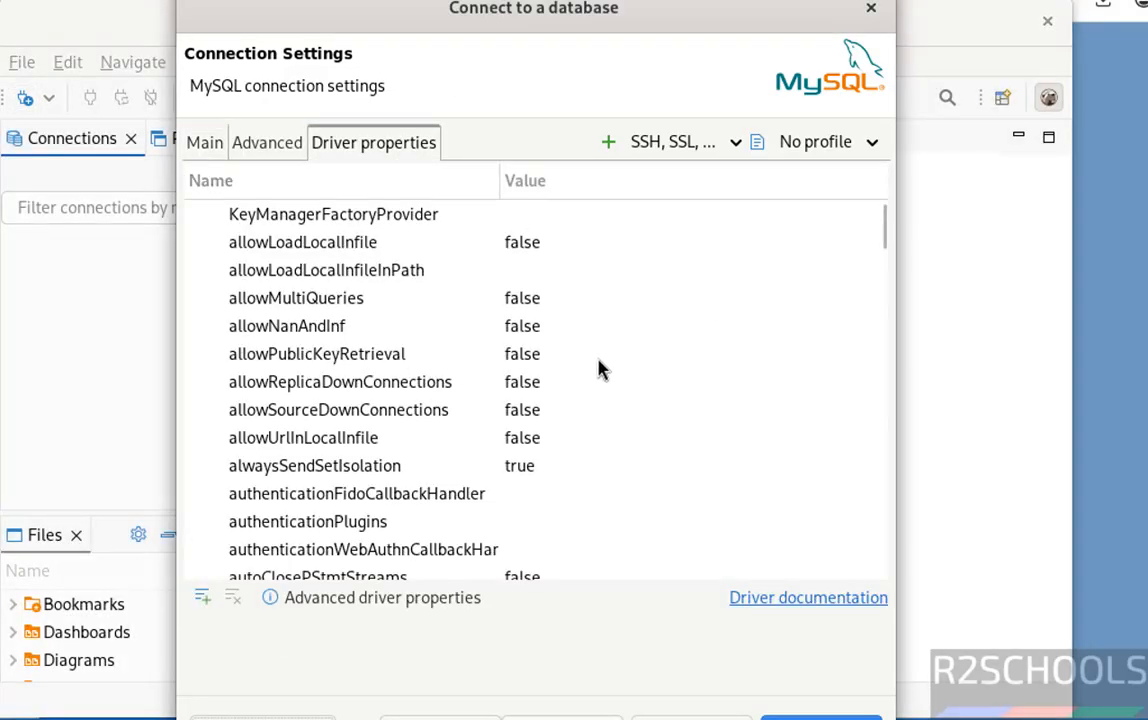
pyautogui.click(569, 355)
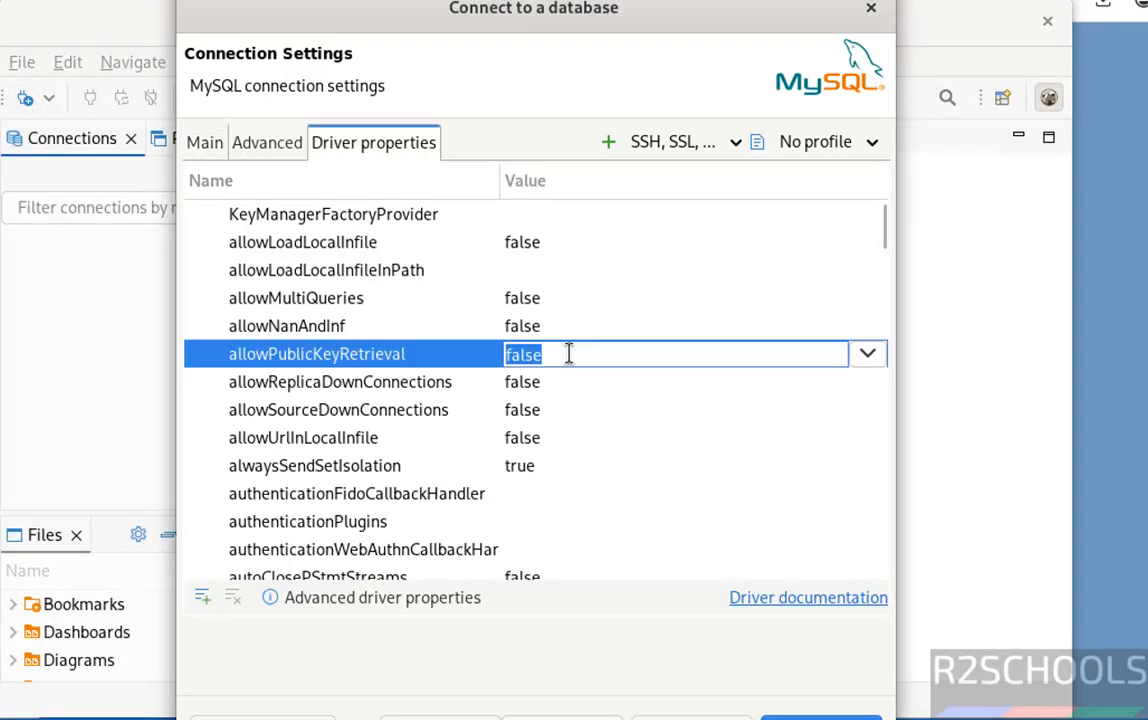
pyautogui.click(867, 354)
pyautogui.click(585, 412)
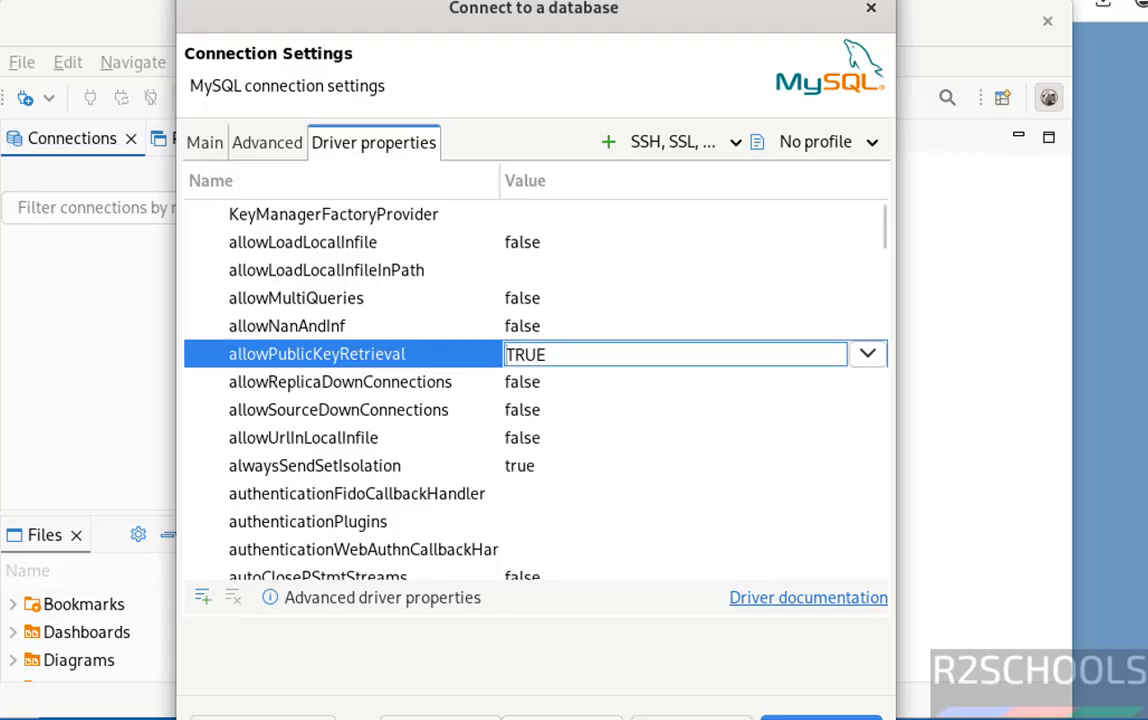
pyautogui.click(300, 714)
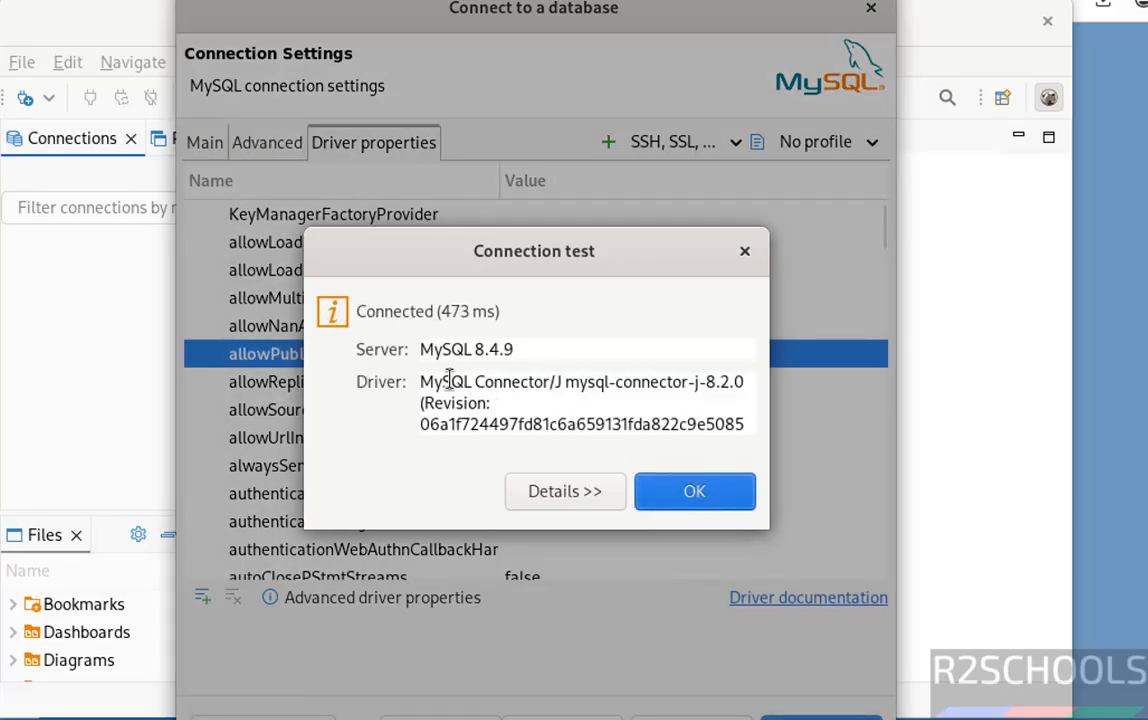
pyautogui.click(679, 511)
# Step: Save the bank connection and expand its Databases list
pyautogui.click(820, 716)
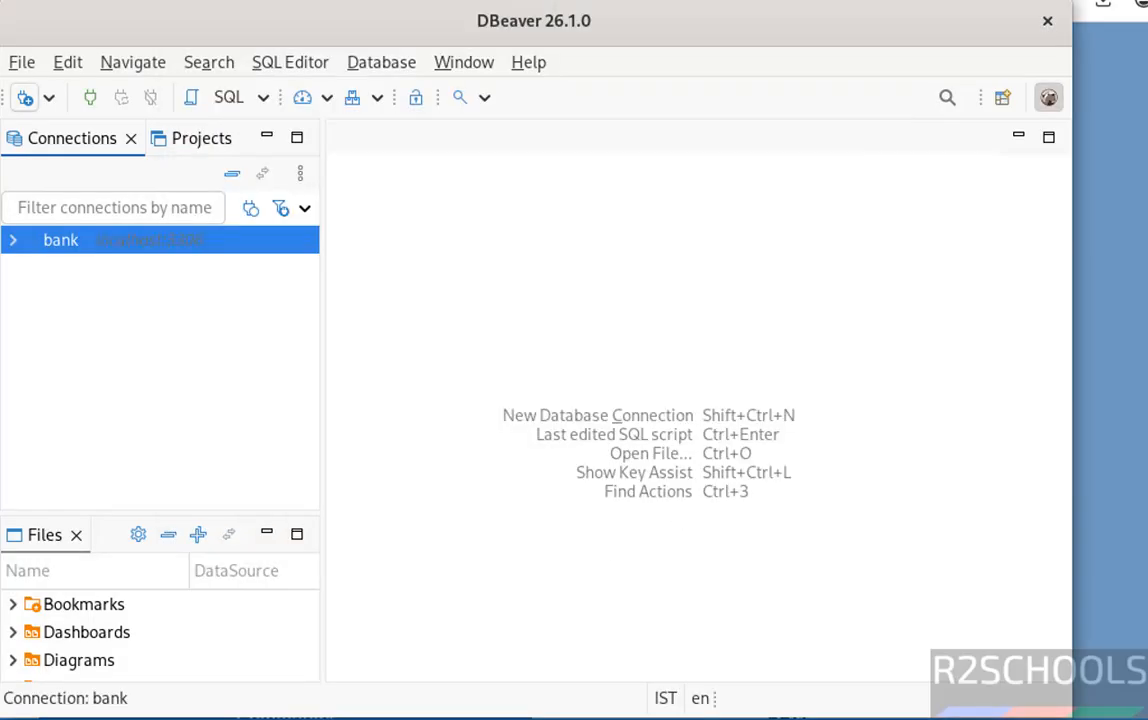
pyautogui.click(13, 241)
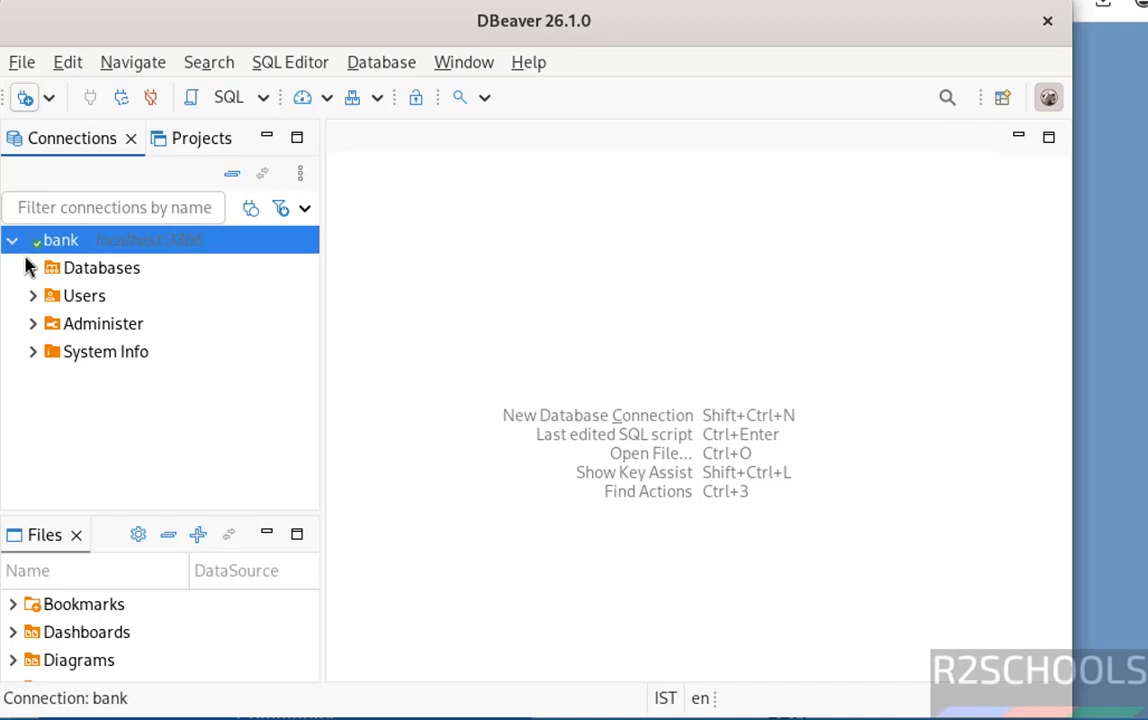
pyautogui.click(31, 266)
pyautogui.click(88, 300)
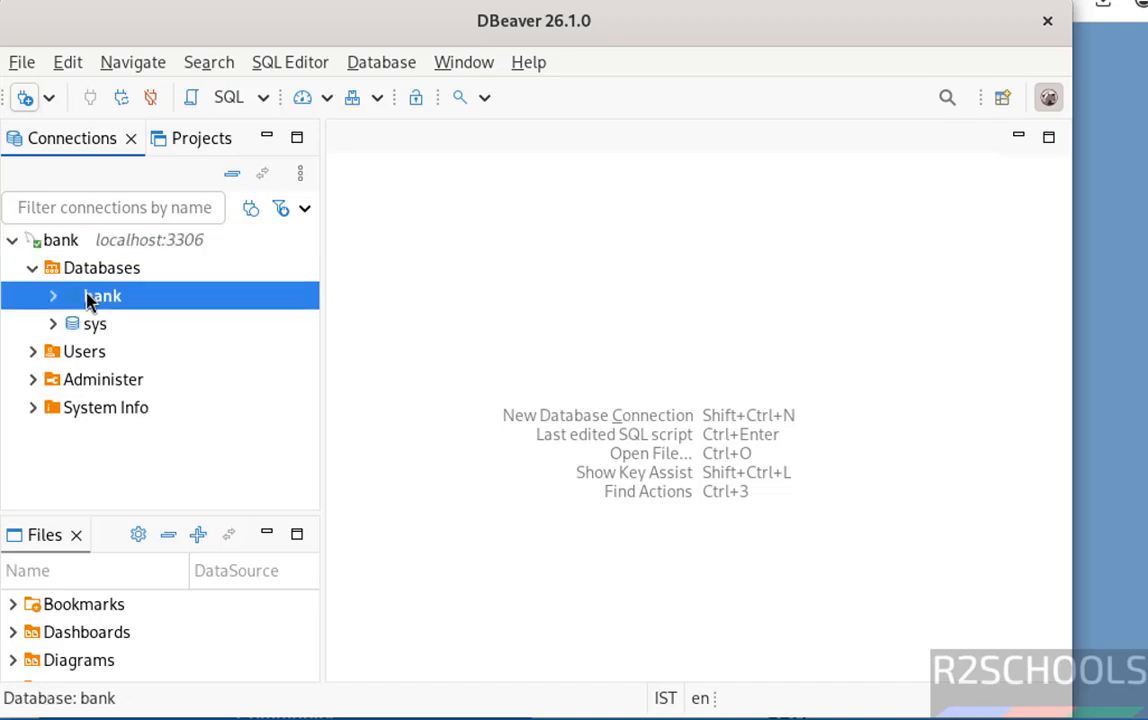
# Step: Create a new database named test under Databases
pyautogui.click(108, 271)
pyautogui.rightClick(108, 276)
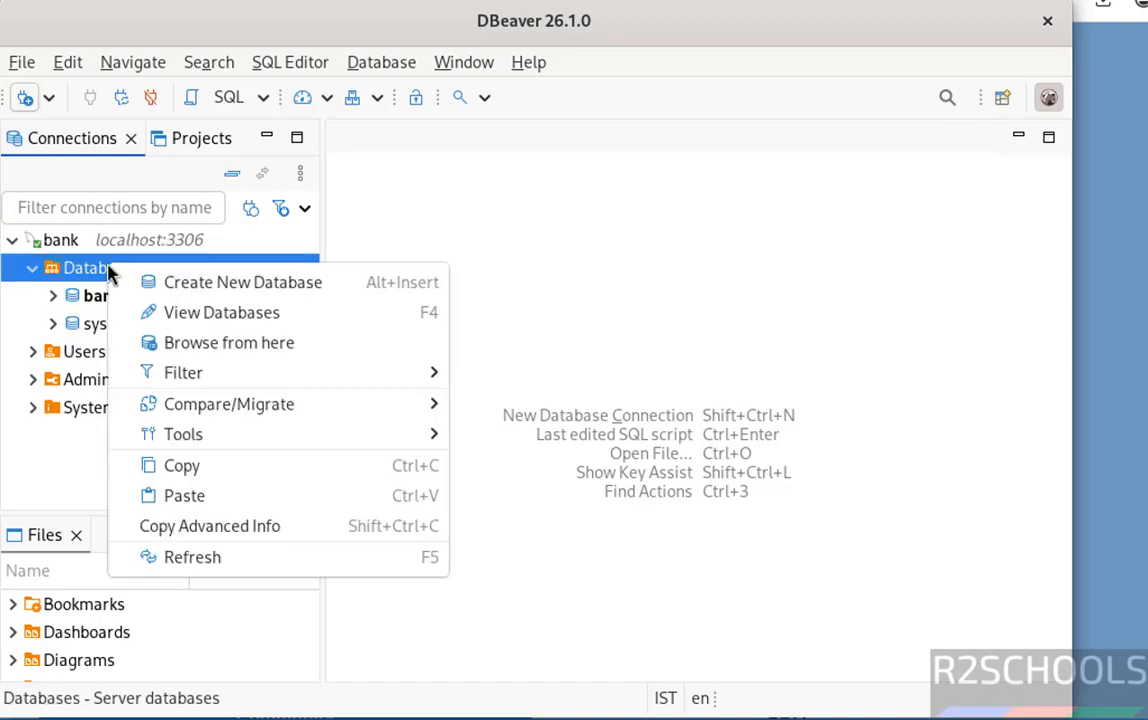
pyautogui.click(157, 289)
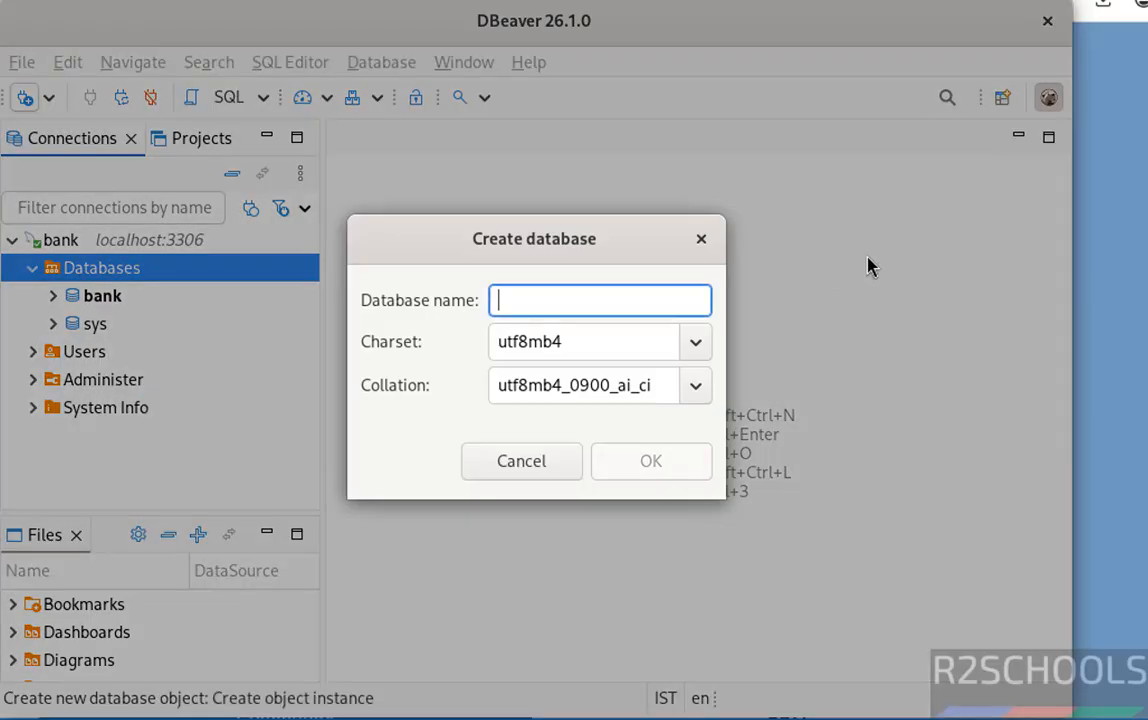
pyautogui.write('test')
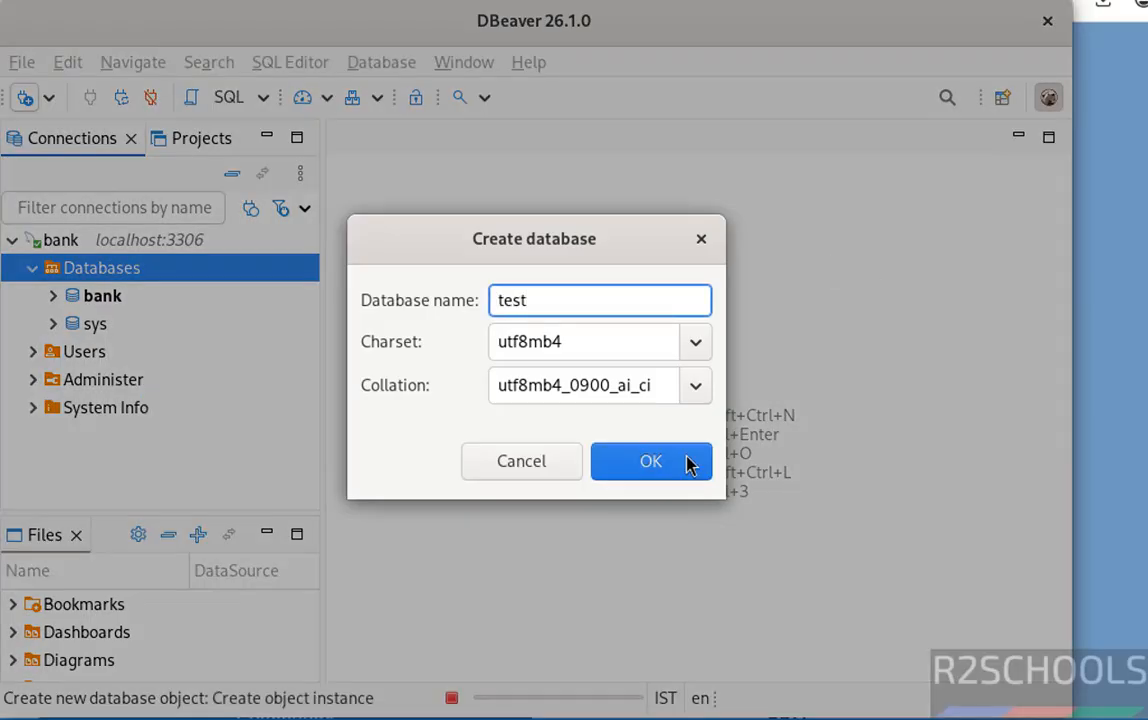
pyautogui.click(688, 463)
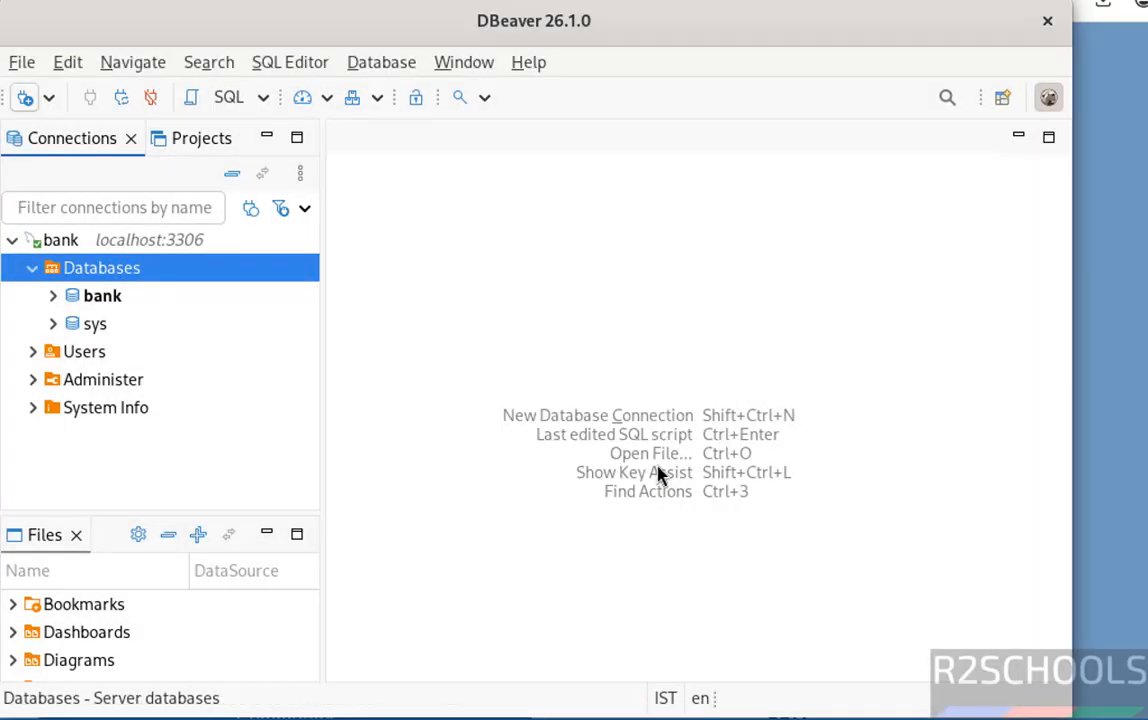
# Step: Open an SQL console on bank and run select * from customer, returning 2 rows
pyautogui.rightClick(104, 300)
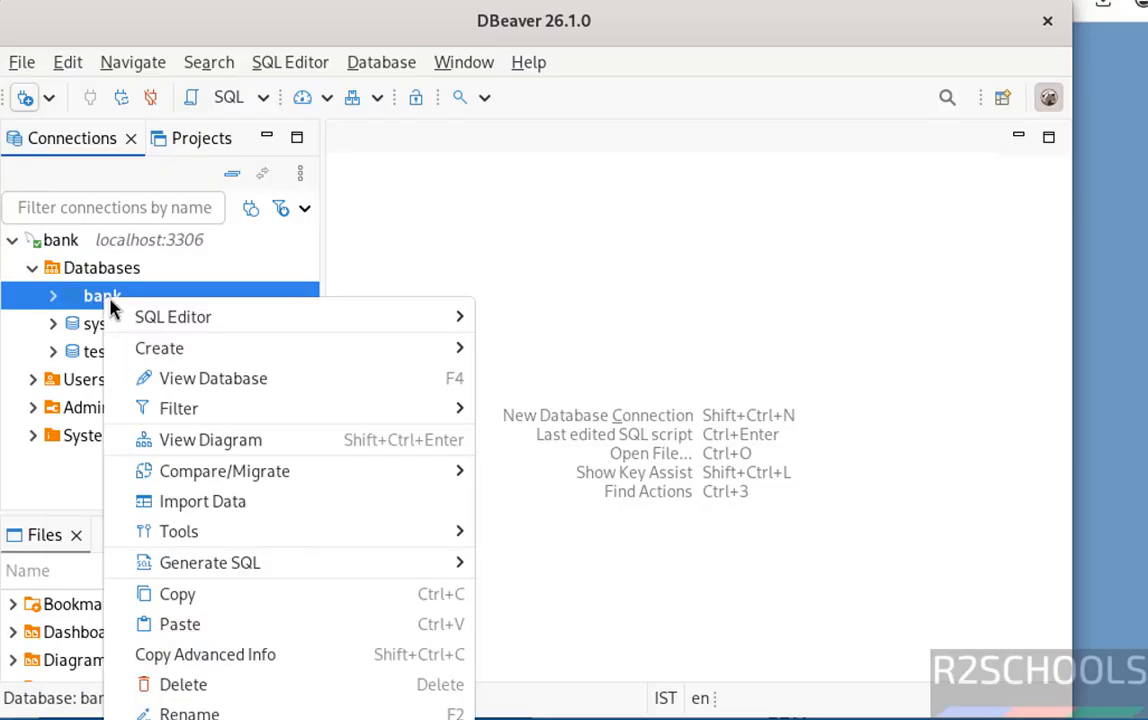
pyautogui.moveTo(167, 318)
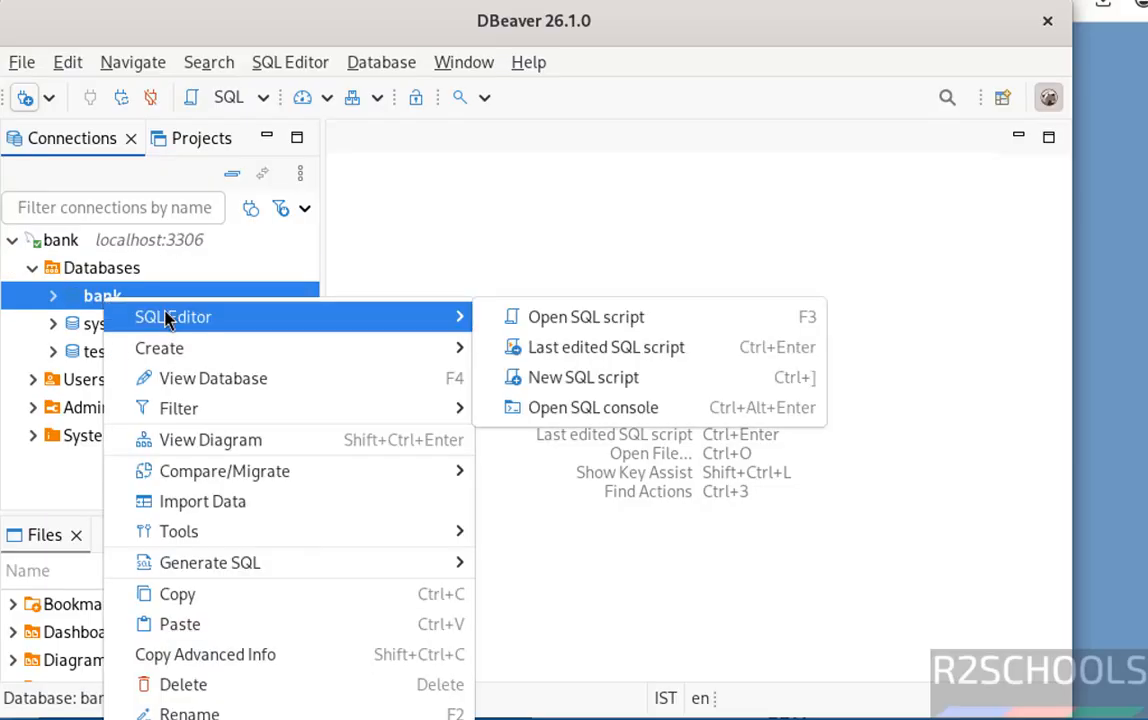
pyautogui.click(586, 411)
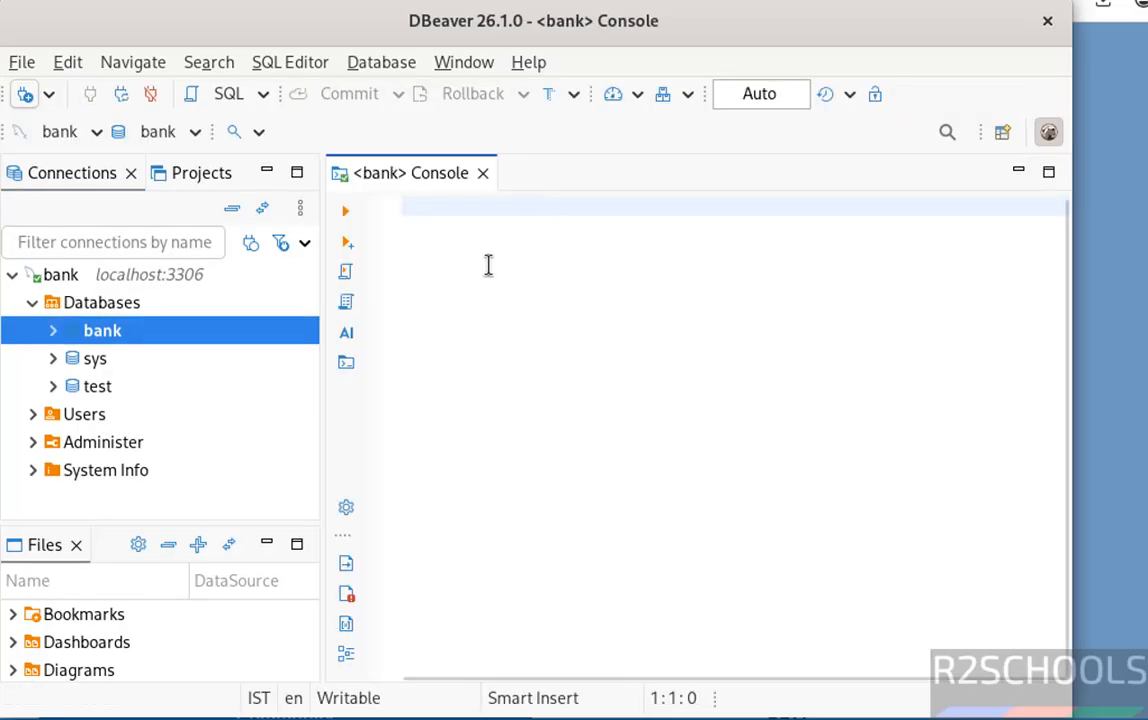
pyautogui.write('select *')
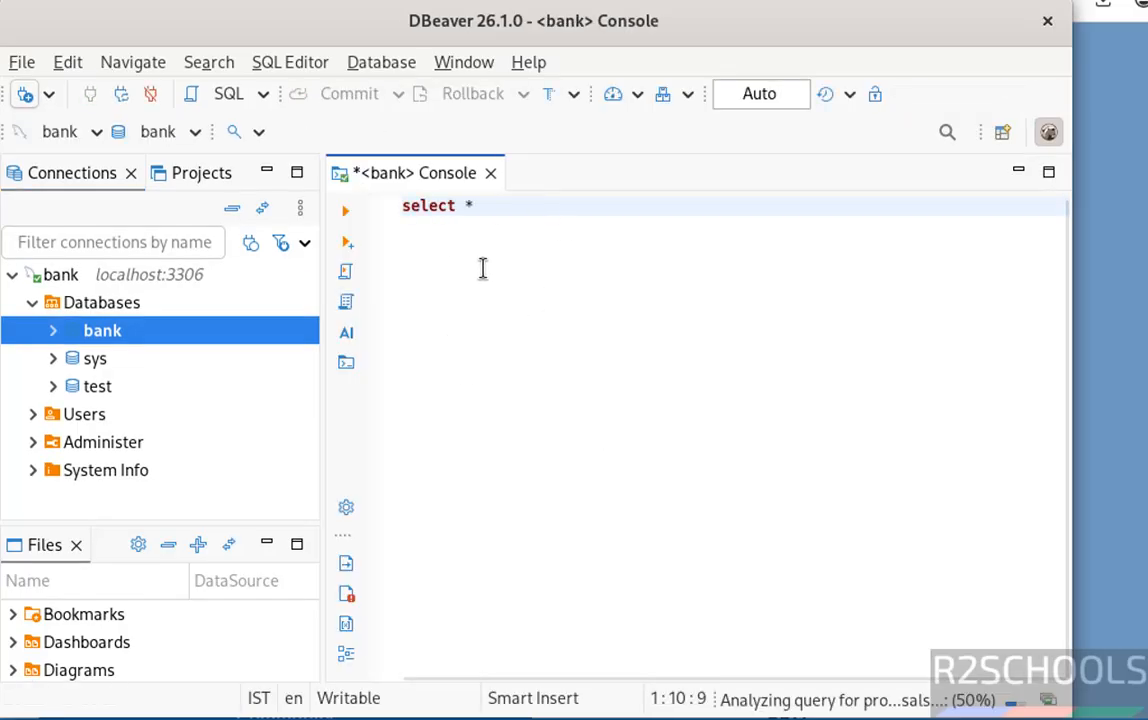
pyautogui.write(' from cus')
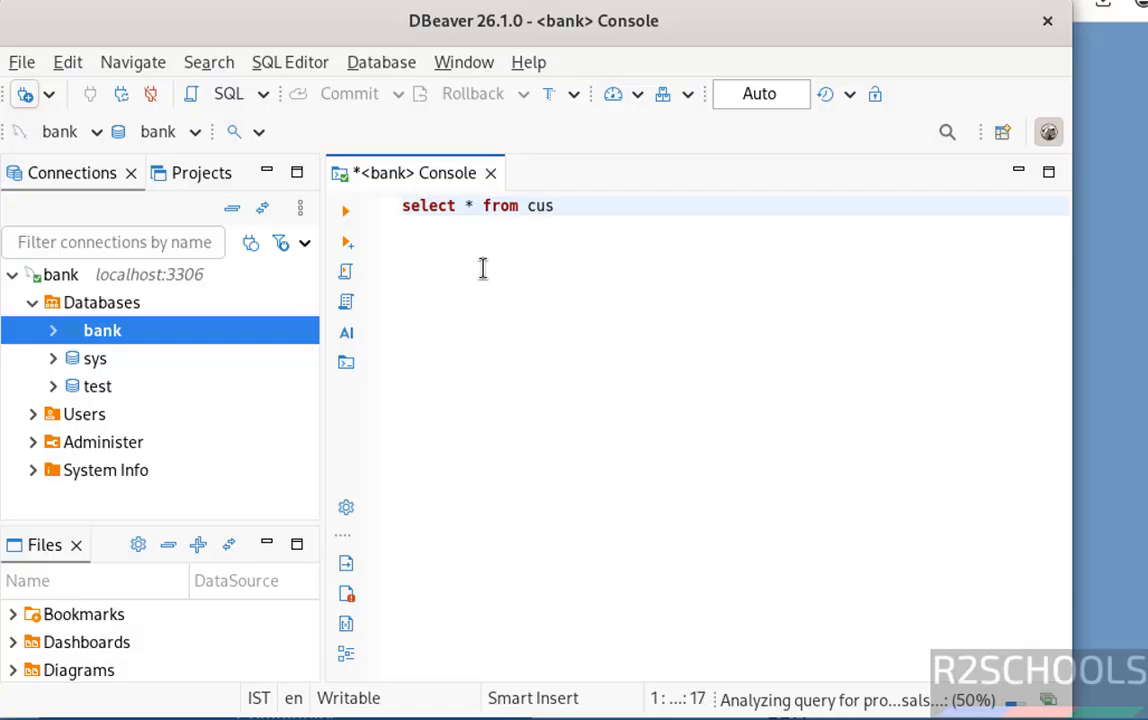
pyautogui.write('tomer')
pyautogui.hotkey('ctrl', 'a')
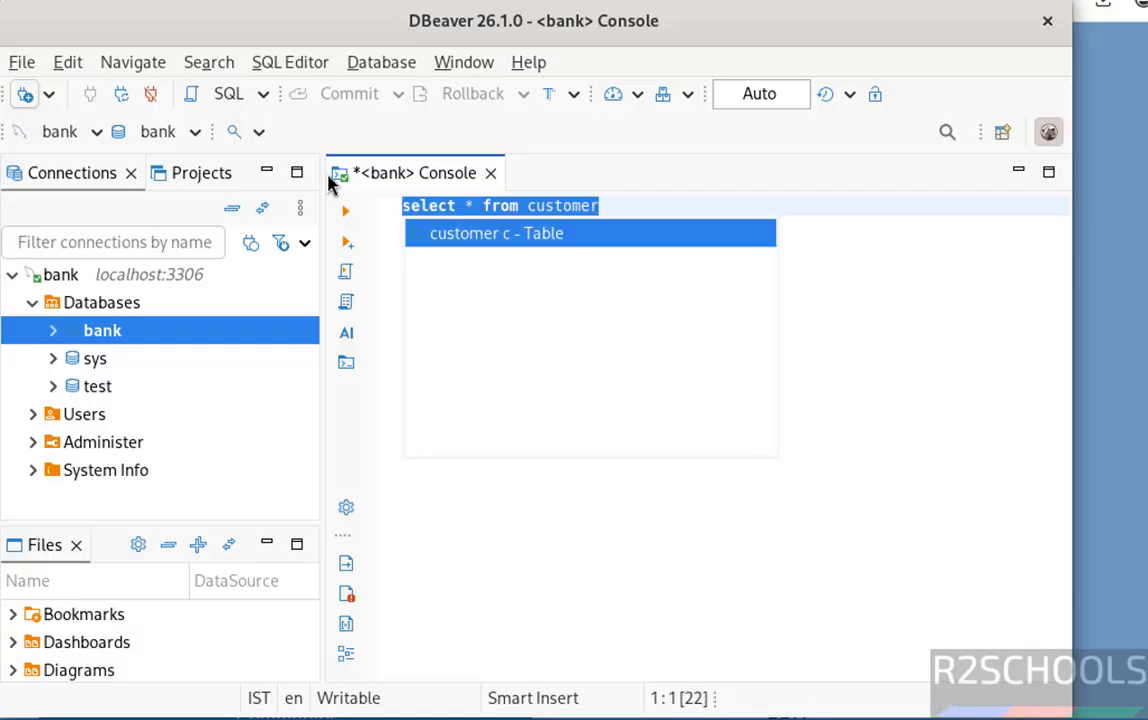
pyautogui.click(346, 214)
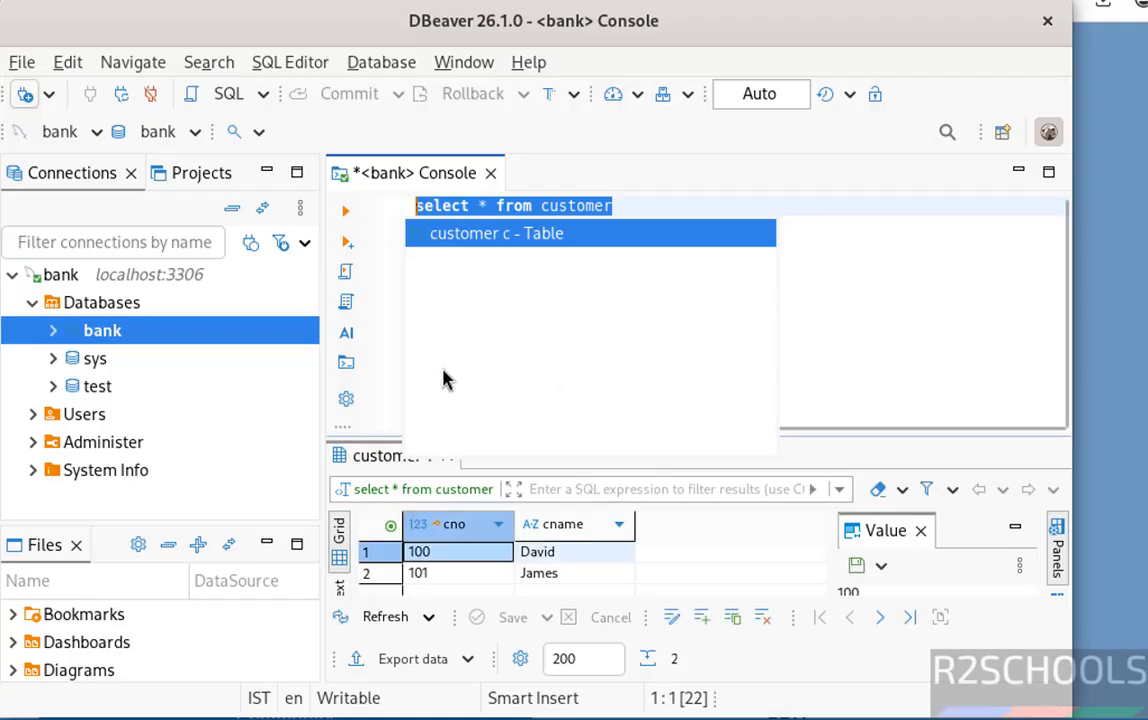
pyautogui.click(10, 279)
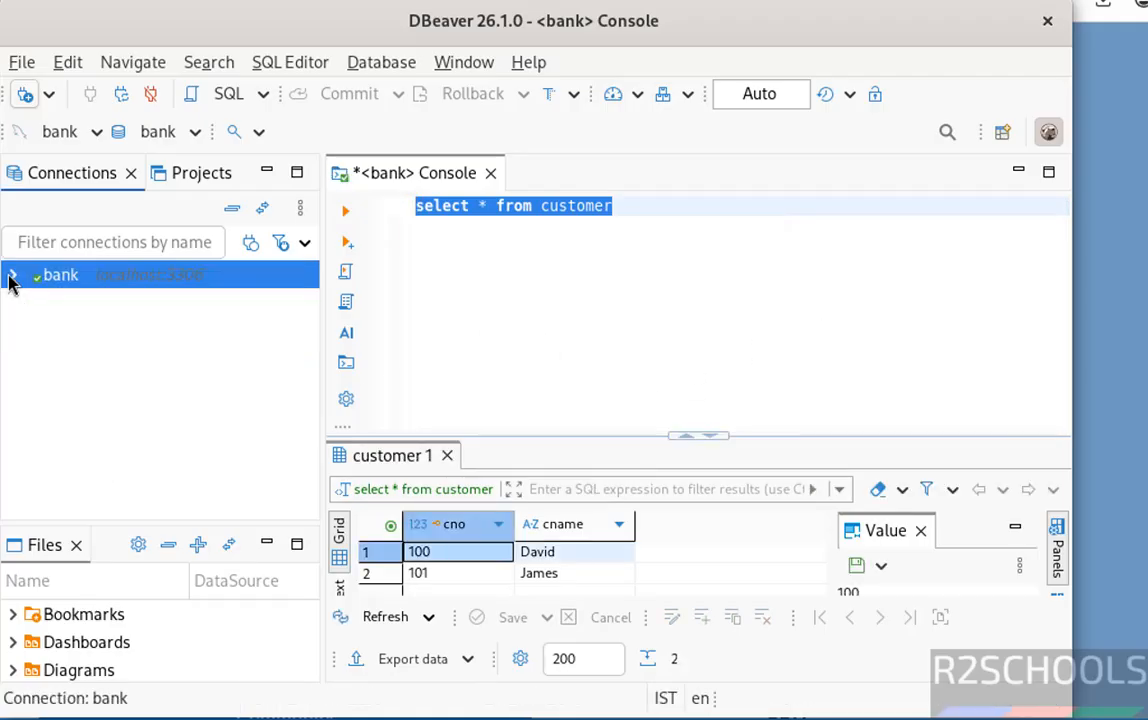
# Step: Configure a PostgreSQL connection to localhost:5432 with Show all databases and the password
pyautogui.click(388, 68)
pyautogui.click(400, 92)
pyautogui.click(418, 340)
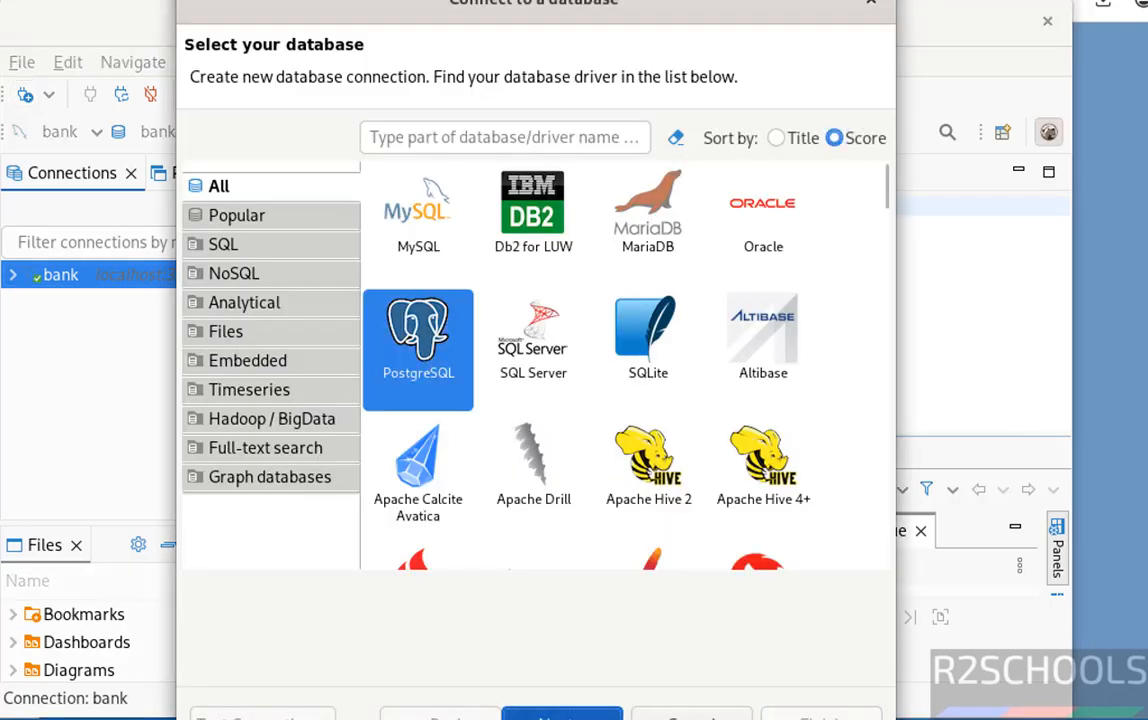
pyautogui.click(562, 716)
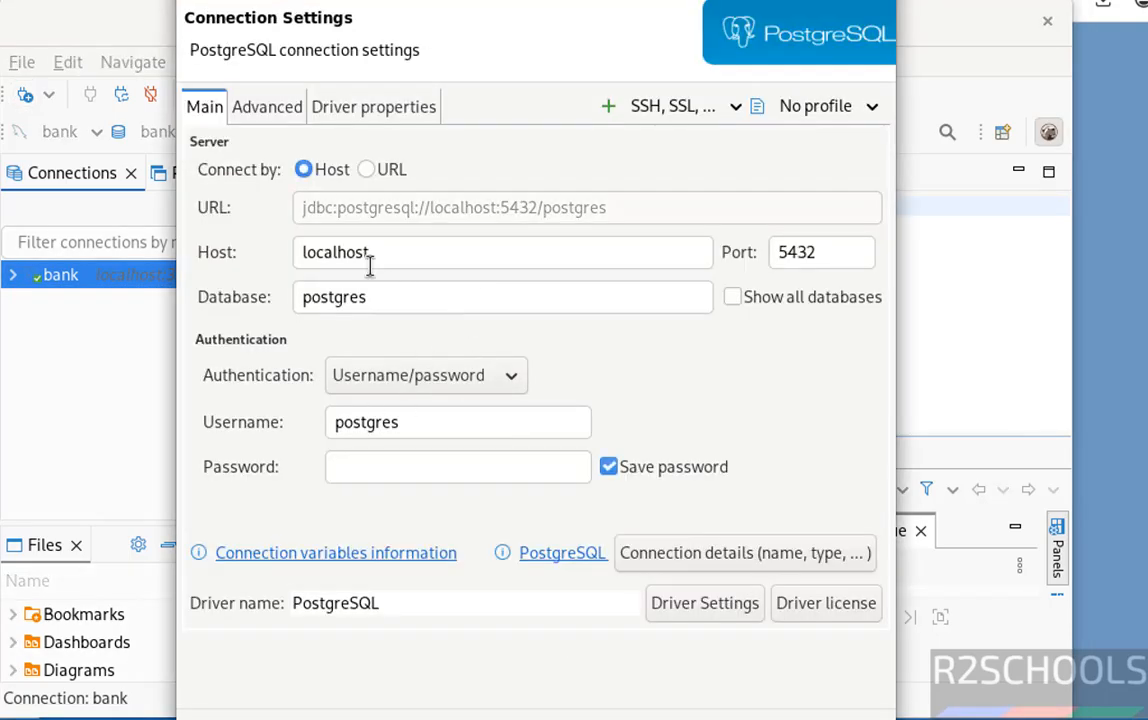
pyautogui.click(733, 297)
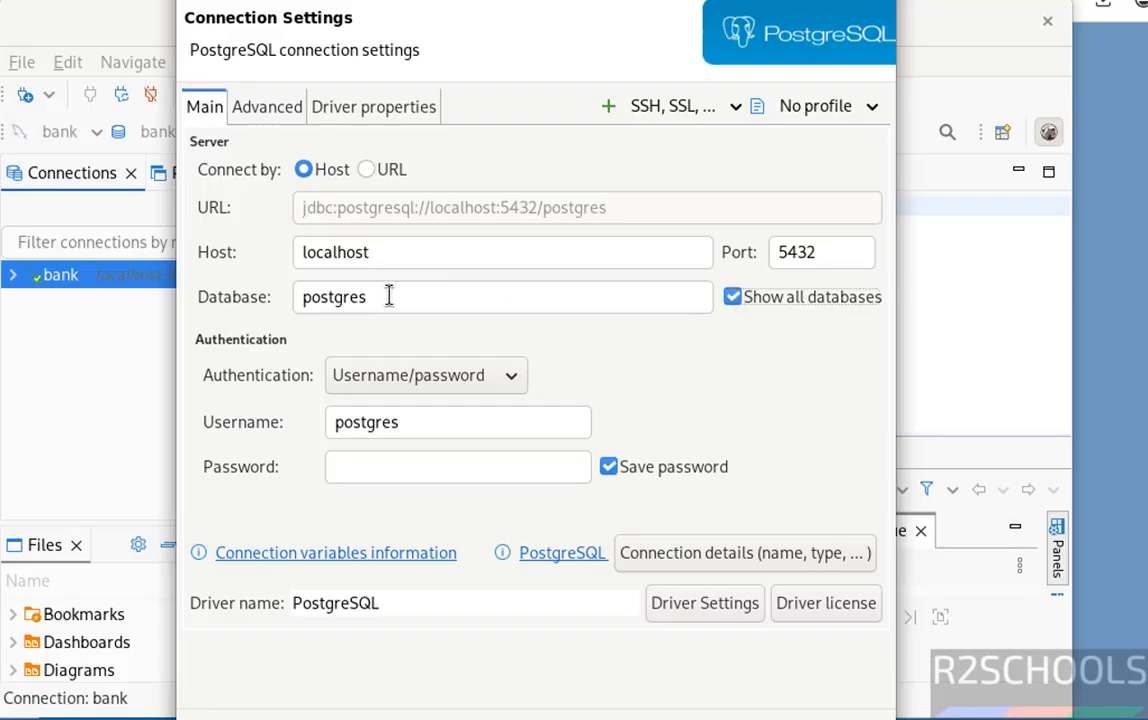
pyautogui.click(413, 467)
pyautogui.write('p')
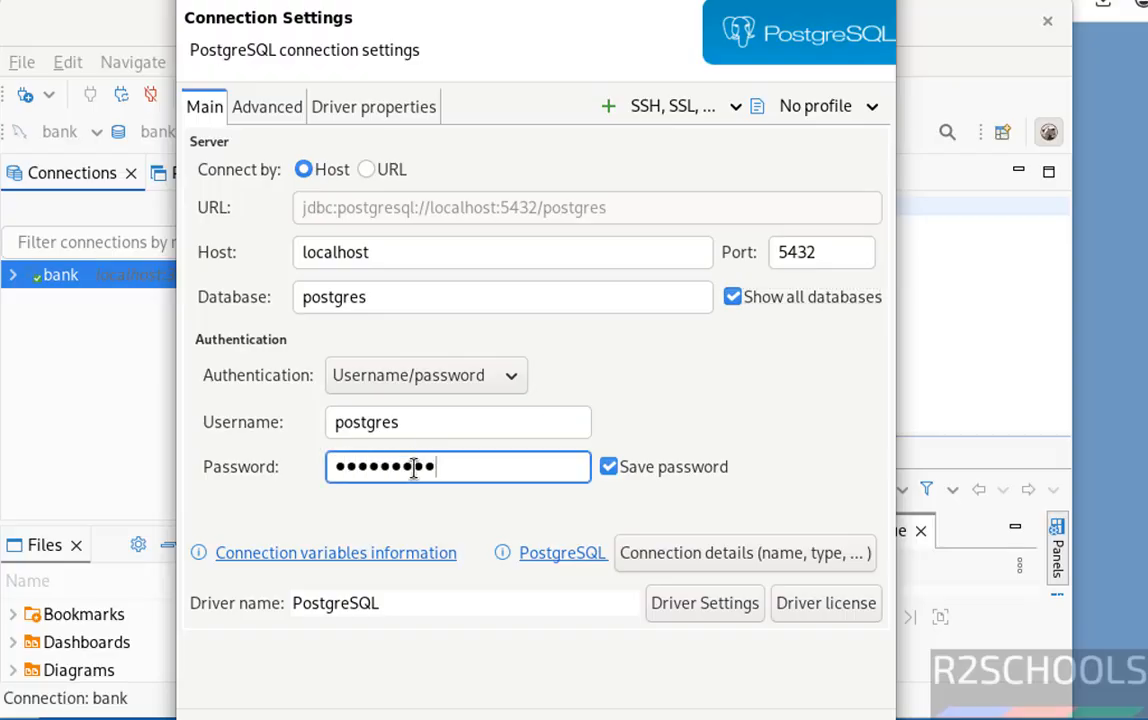
pyautogui.press('Return')
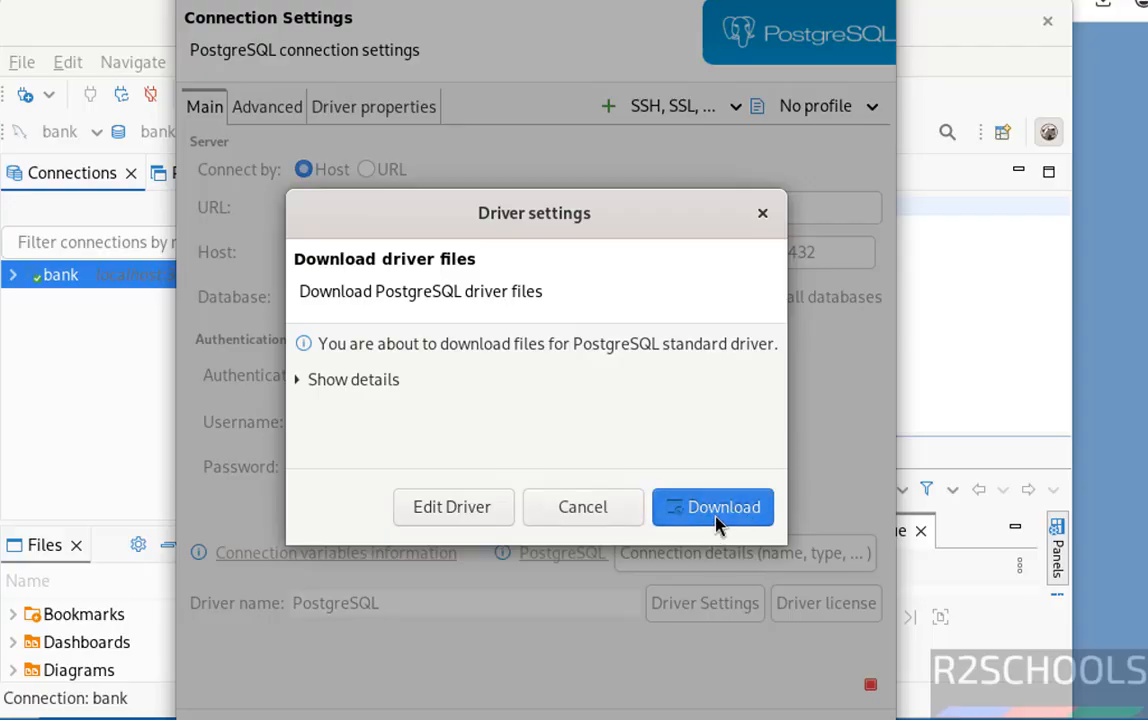
# Step: Download the driver, save the tested postgres connection, close the bank console, and expand postgres
pyautogui.click(717, 520)
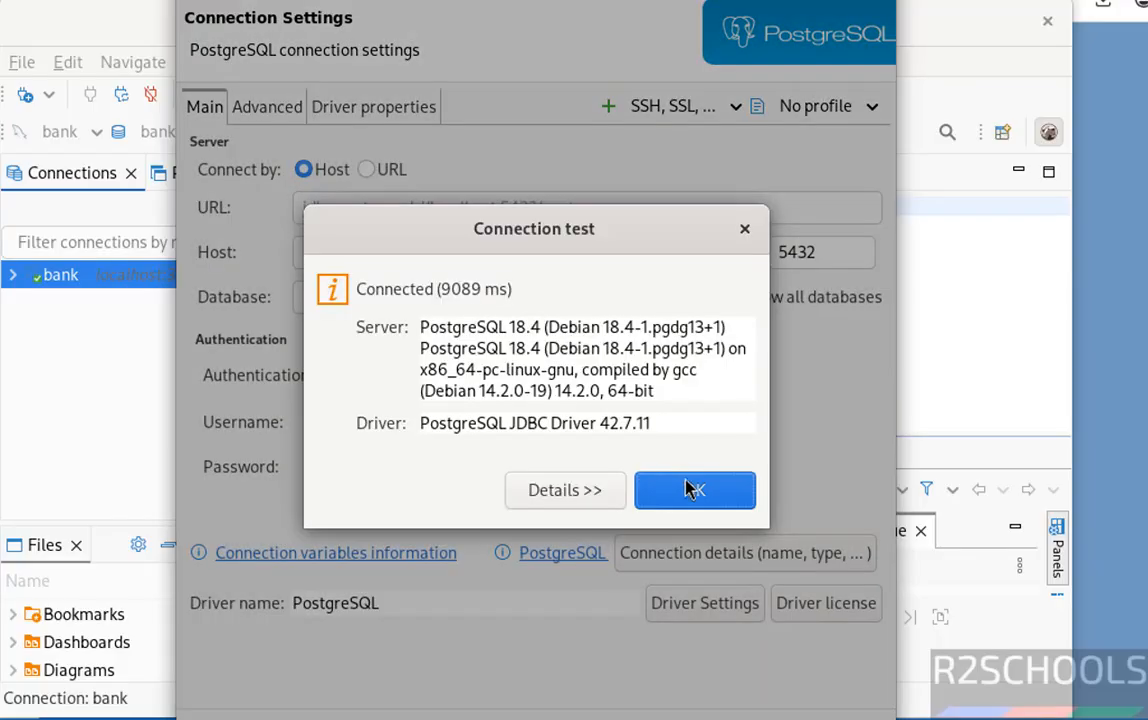
pyautogui.click(693, 491)
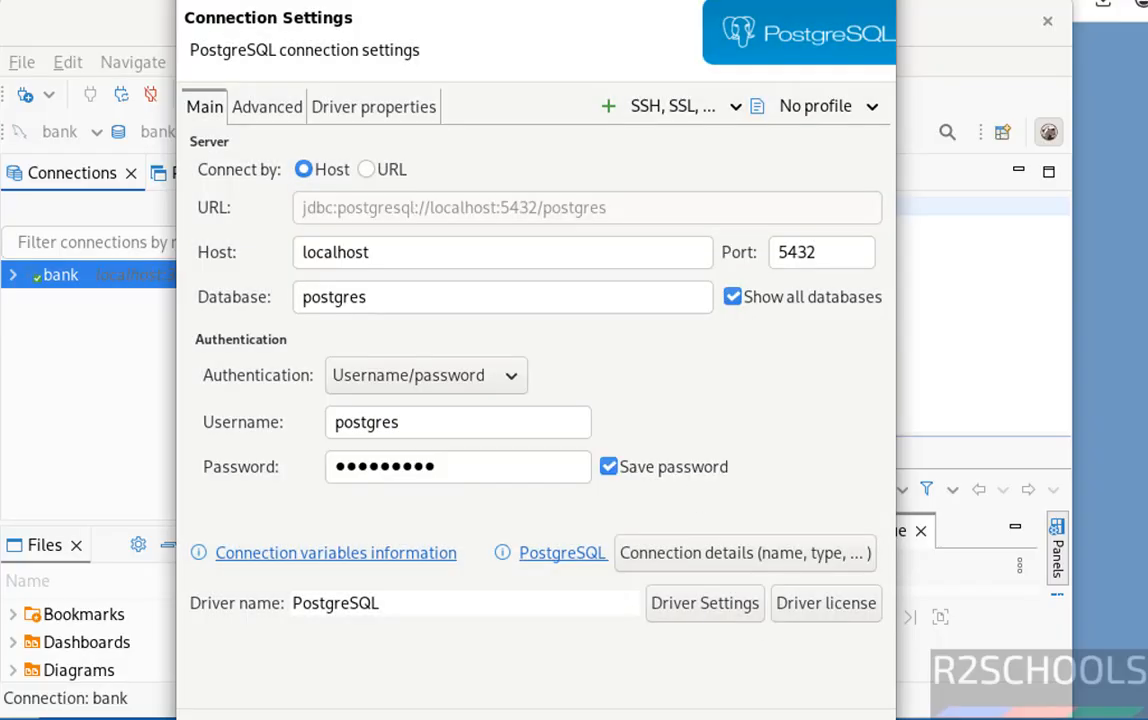
pyautogui.press('Return')
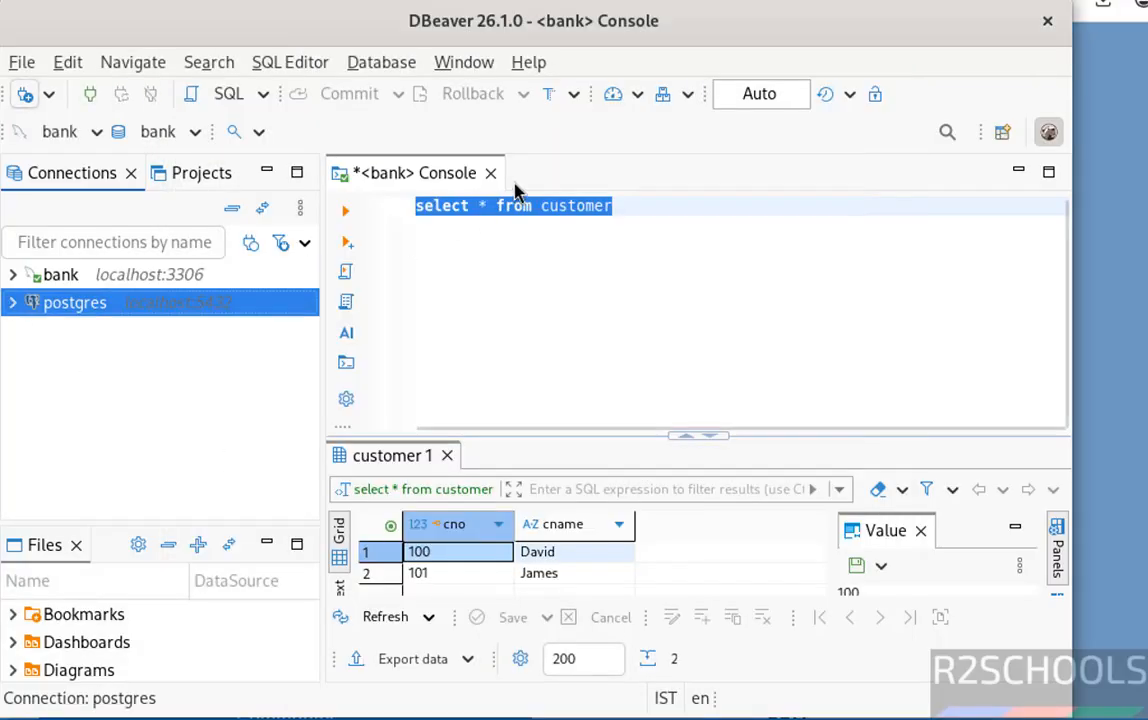
pyautogui.click(490, 173)
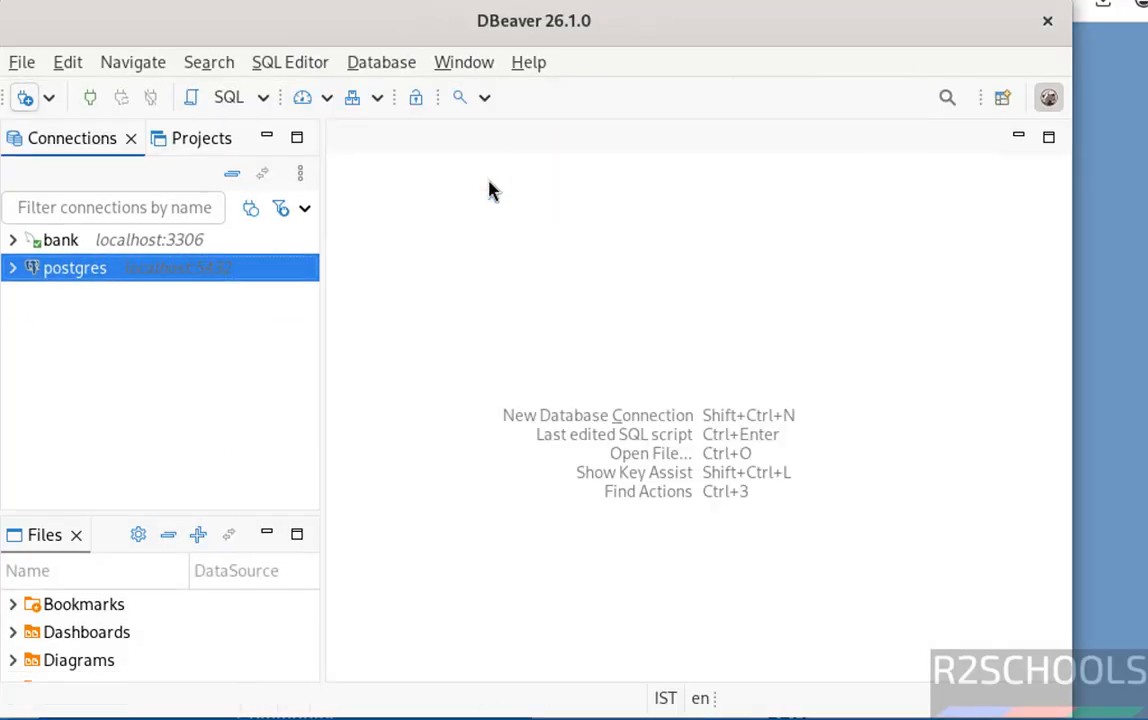
pyautogui.click(12, 268)
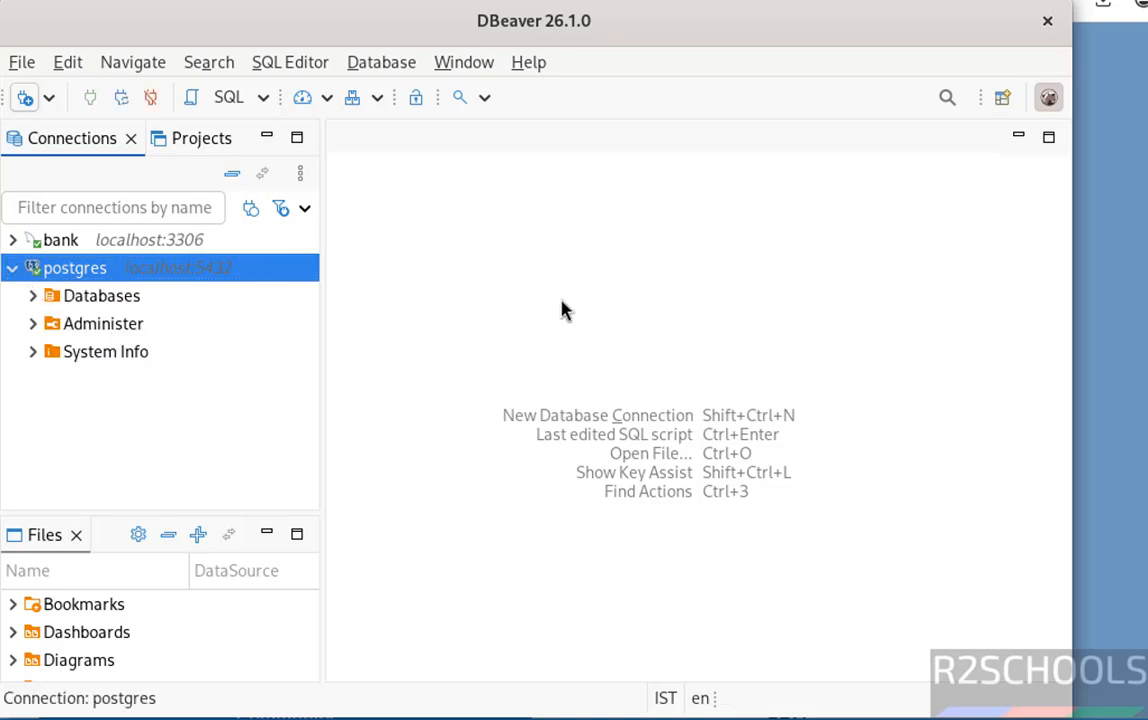
# Step: Remove dbeaver-ce-26.1.0-linux-x86_64.deb with rm and confirm with ls that Downloads is empty
pyautogui.hotkey('alt', 'Tab')
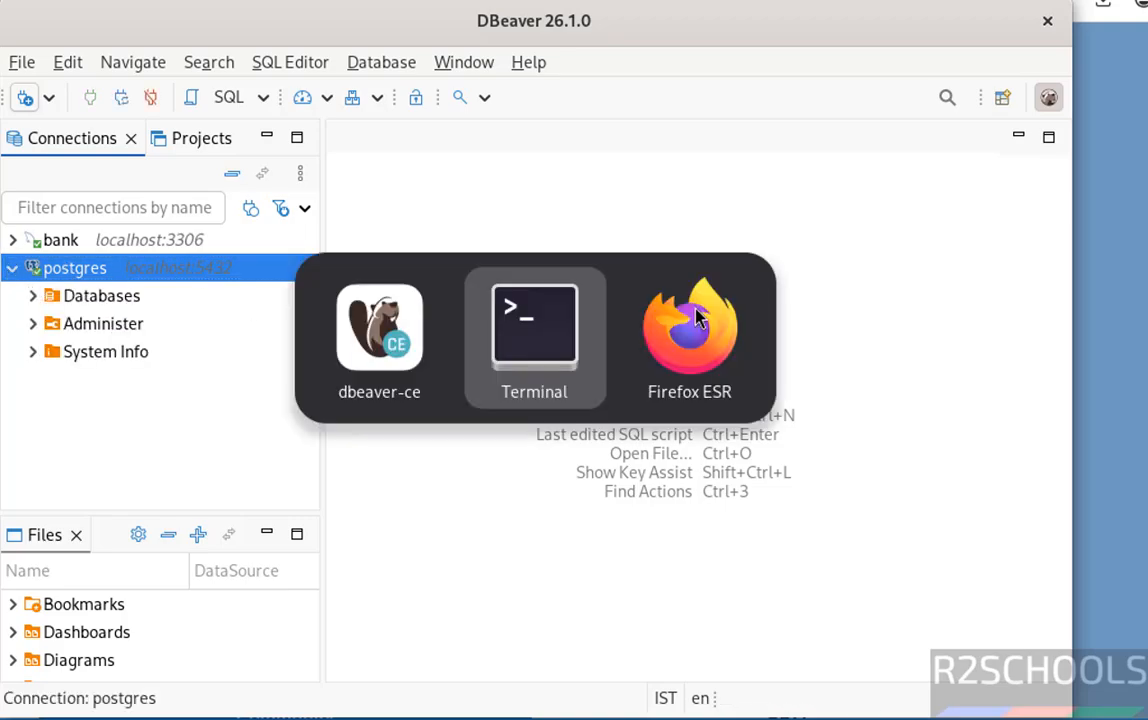
pyautogui.write('ls')
pyautogui.press('Return')
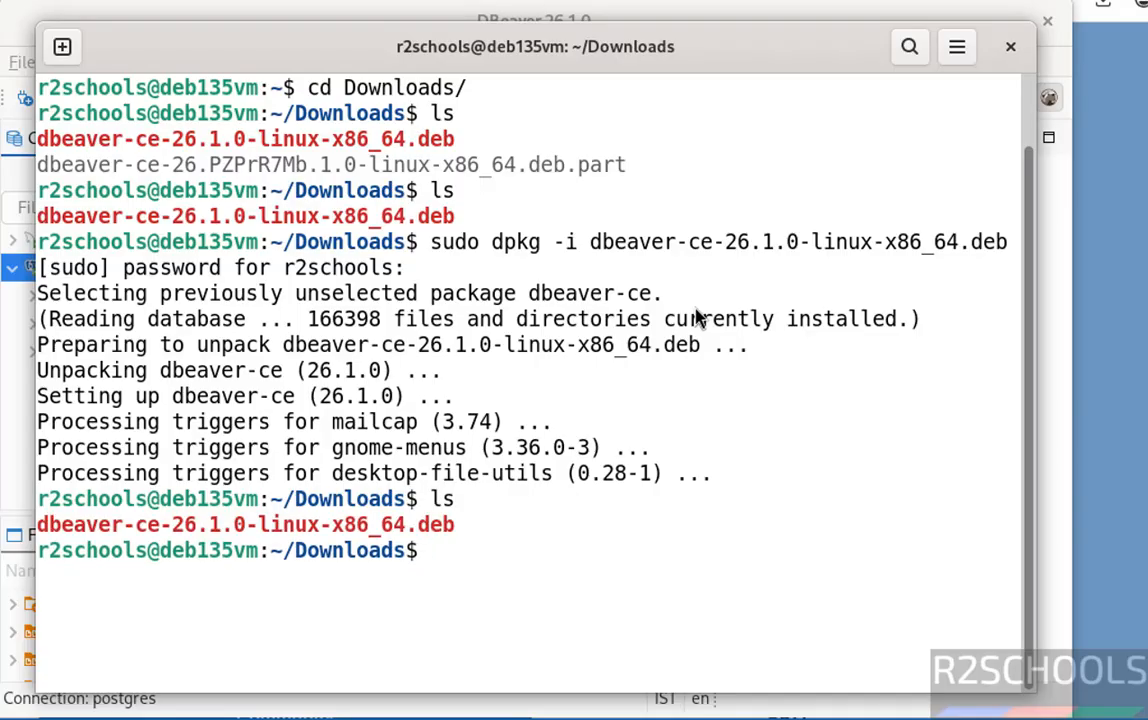
pyautogui.write('rm dbea')
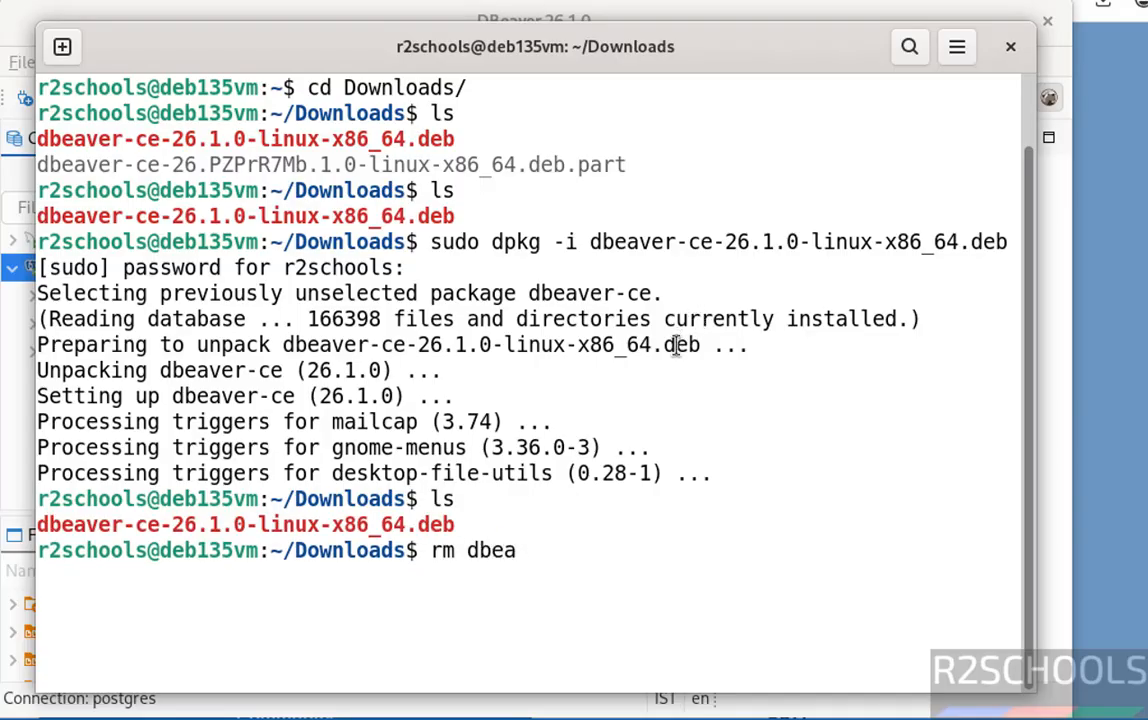
pyautogui.press('Tab')
pyautogui.press('Return')
pyautogui.write('ls')
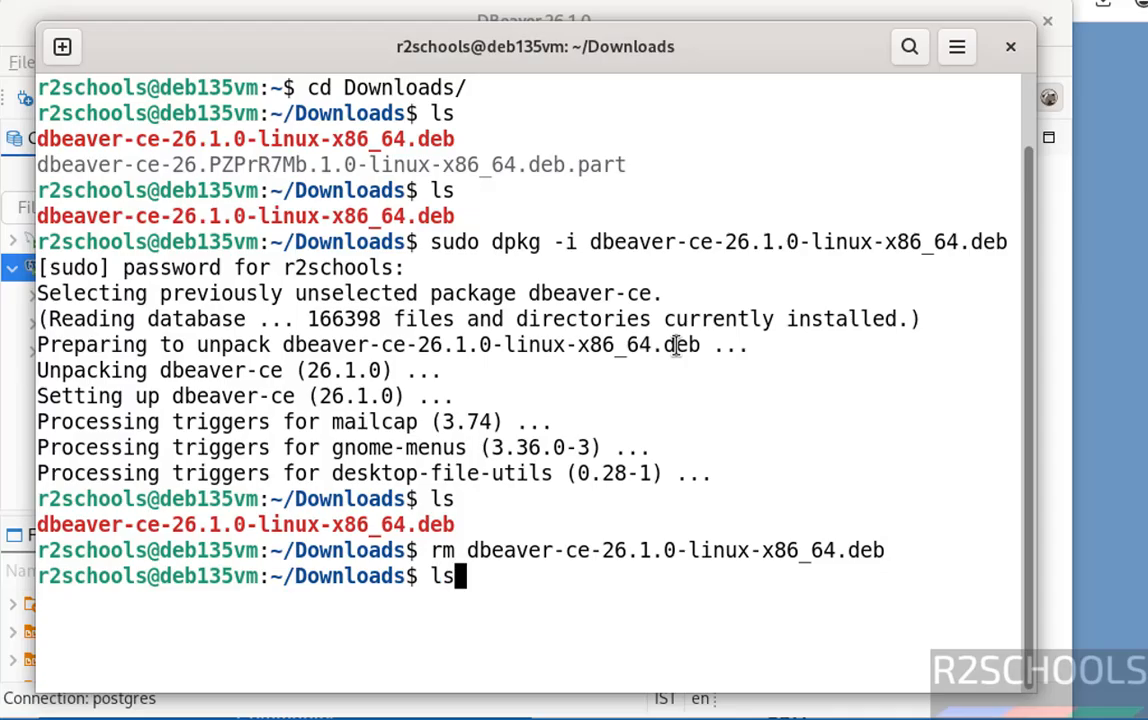
pyautogui.press('Return')
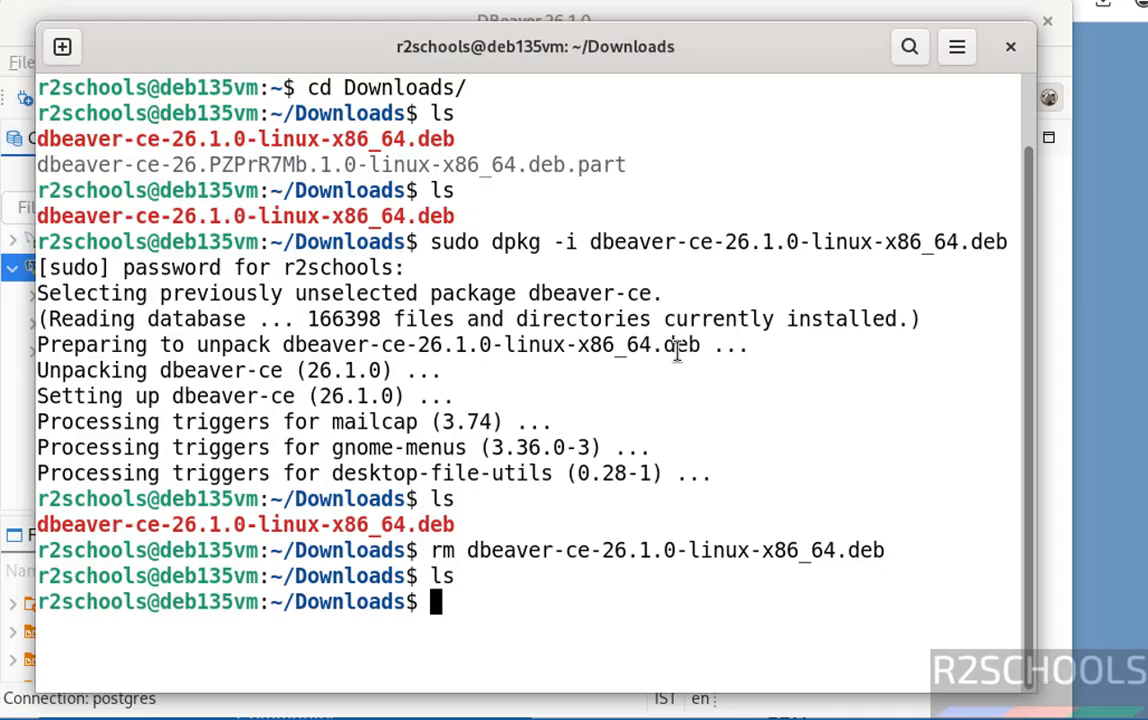